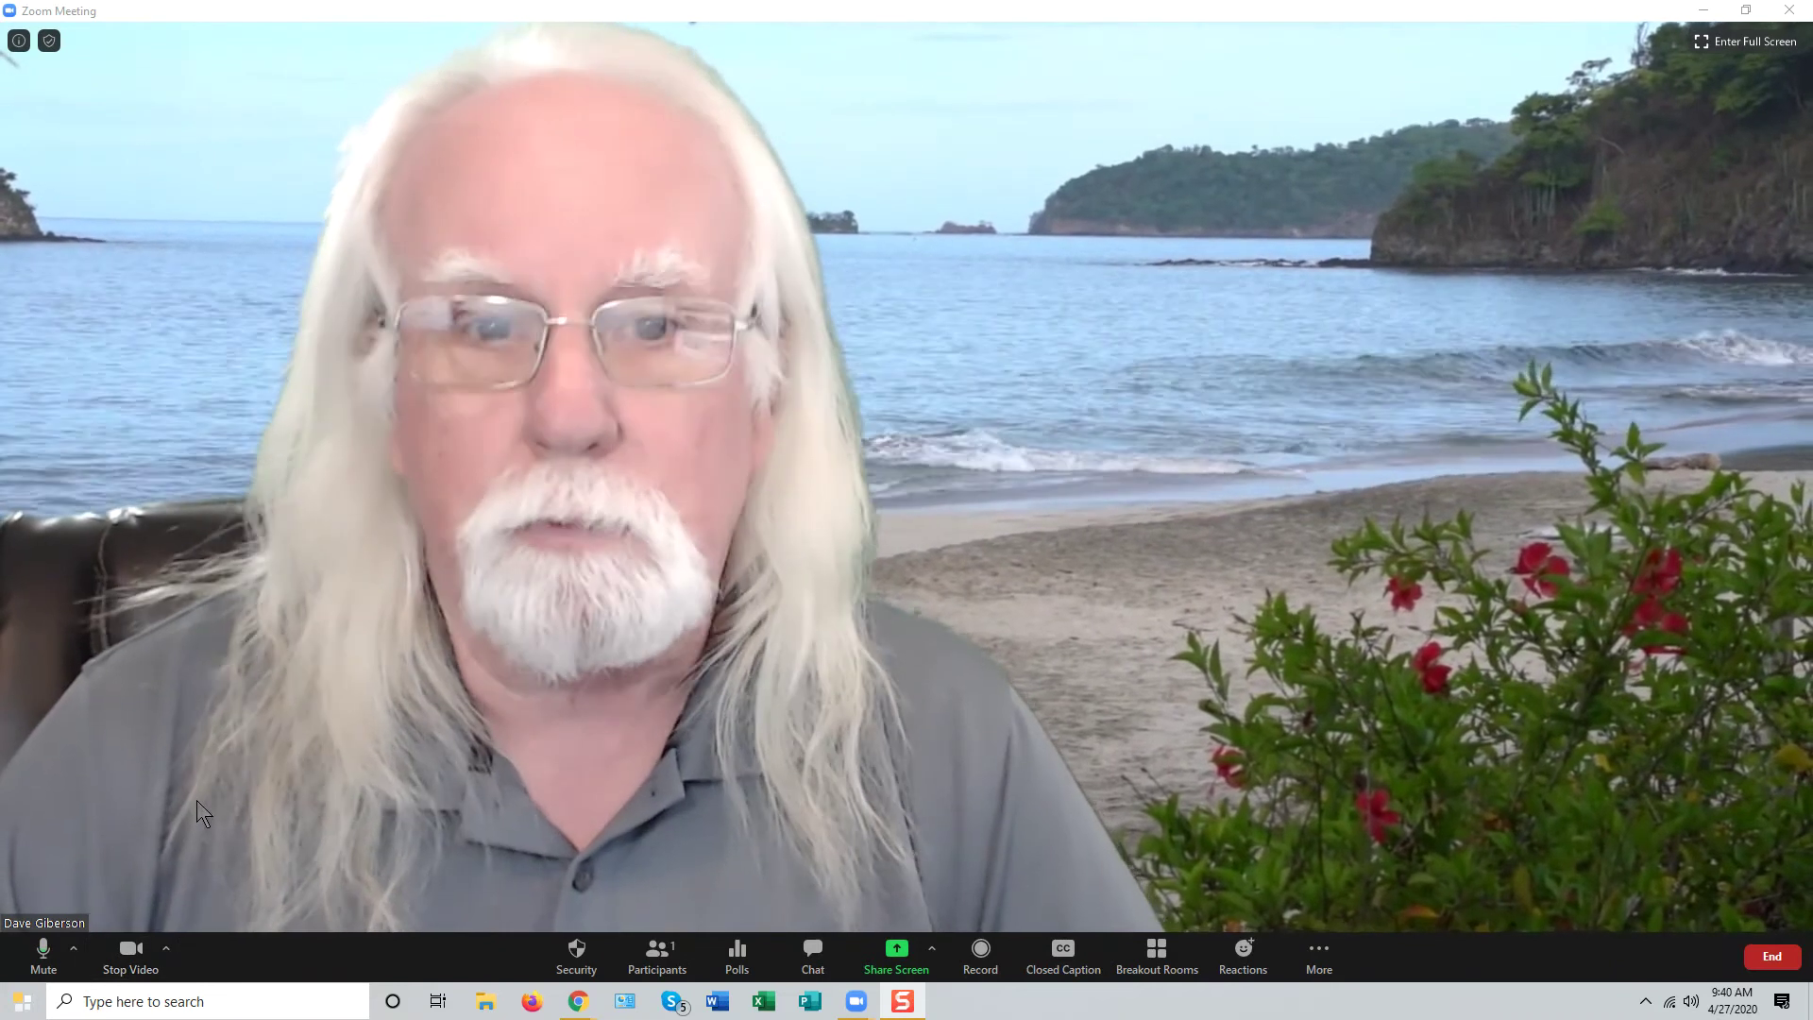
Open Choose Virtual Background from the camera menu beside Stop Video
{"action": "left_click", "coordinate": [167, 946]}
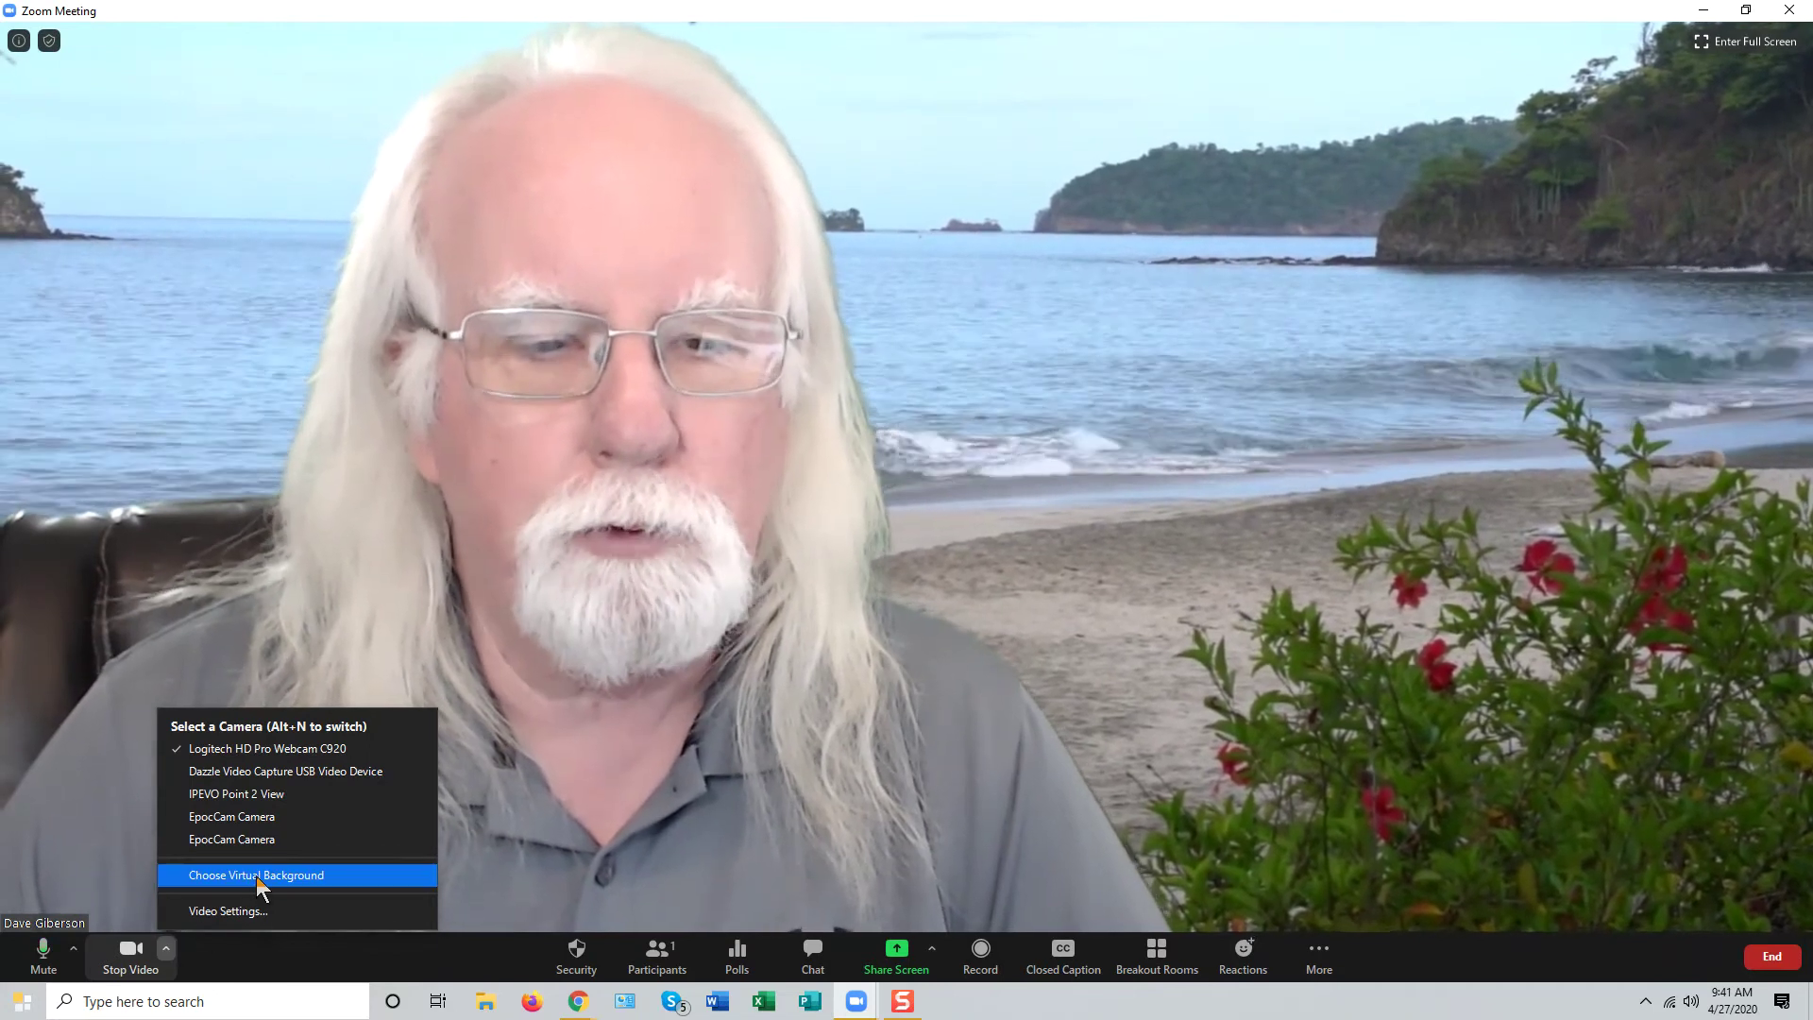
{"action": "left_click", "coordinate": [257, 875]}
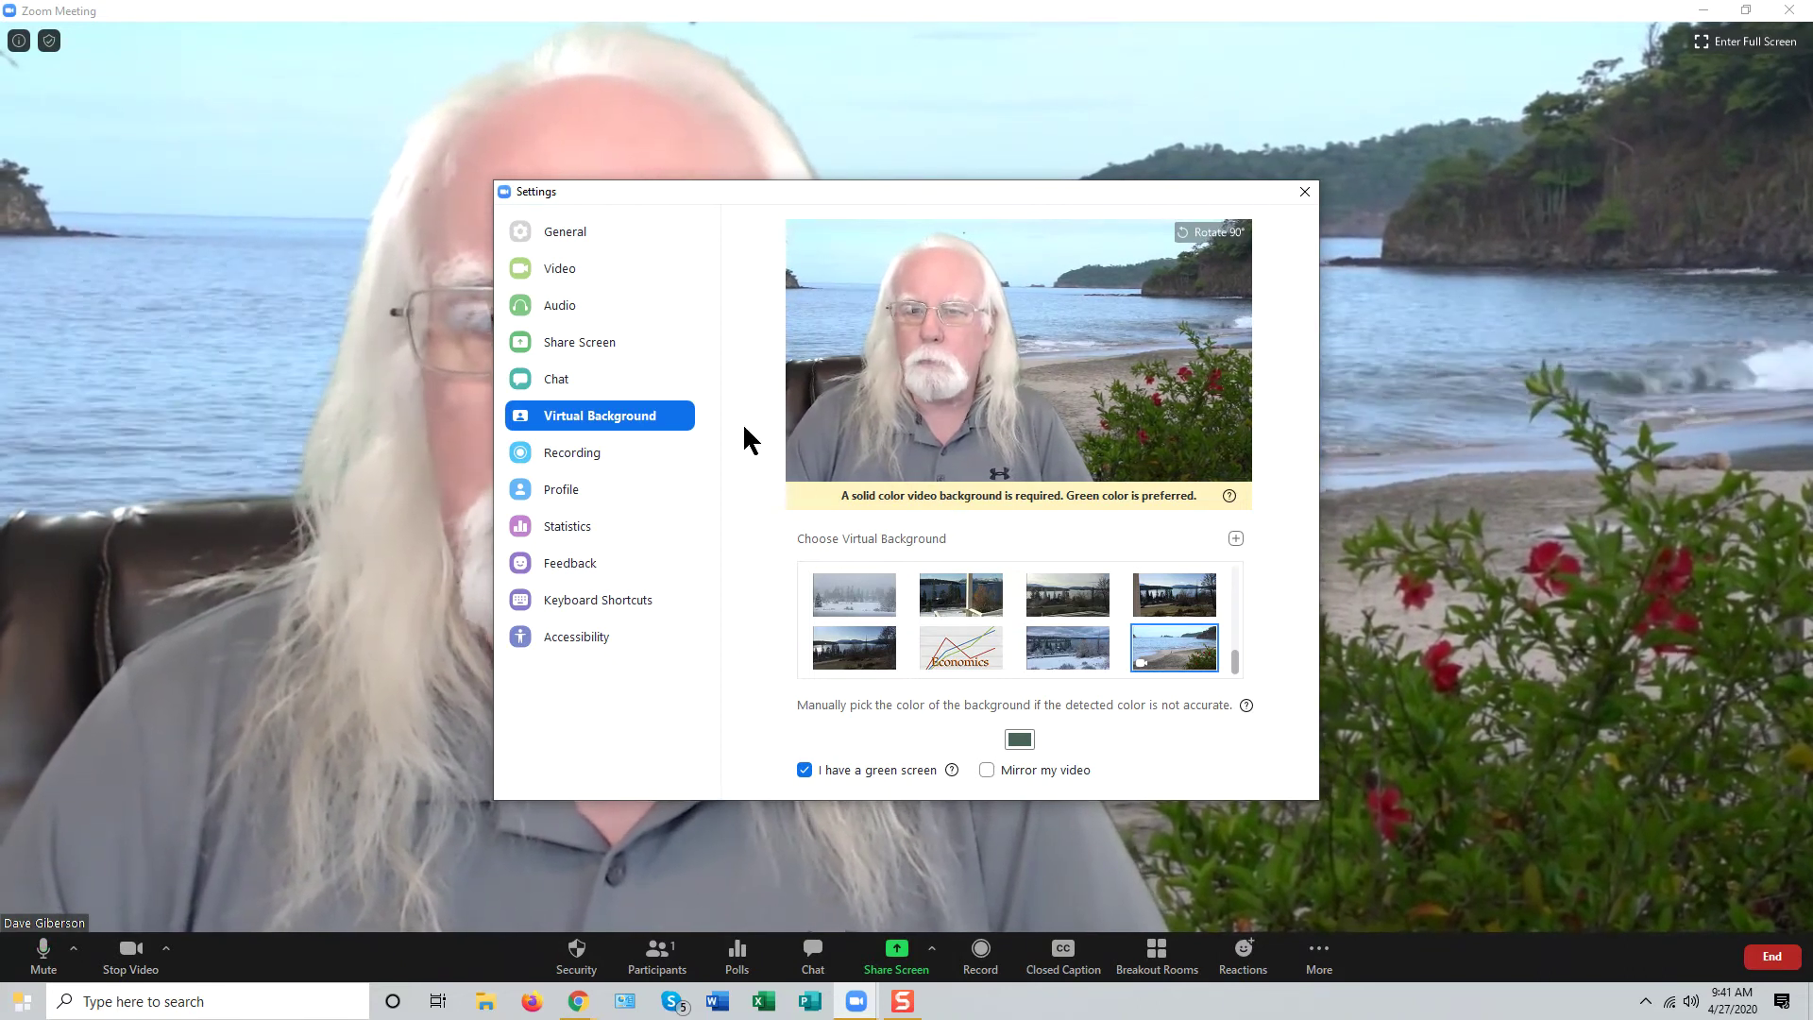
Set the virtual background to None, leaving the plain green wall behind the speaker
{"action": "left_click_drag", "start_coordinate": [1234, 660], "coordinate": [1233, 567]}
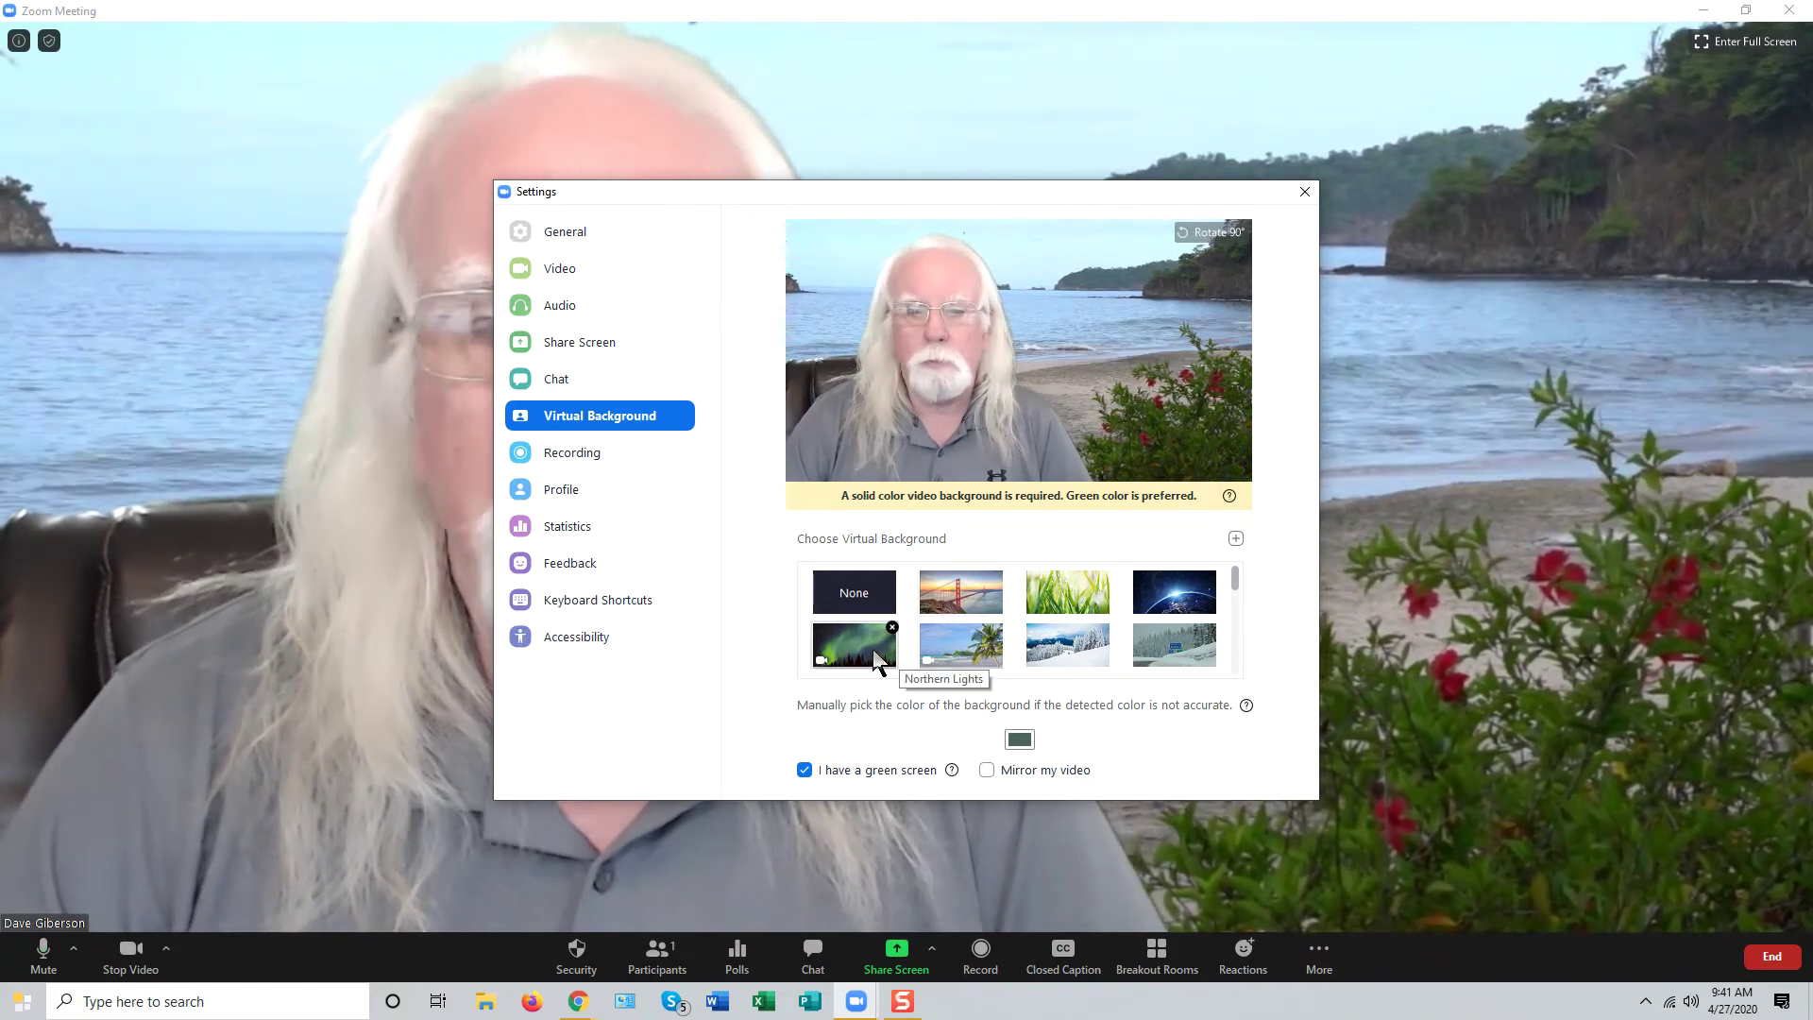
{"action": "left_click", "coordinate": [850, 590]}
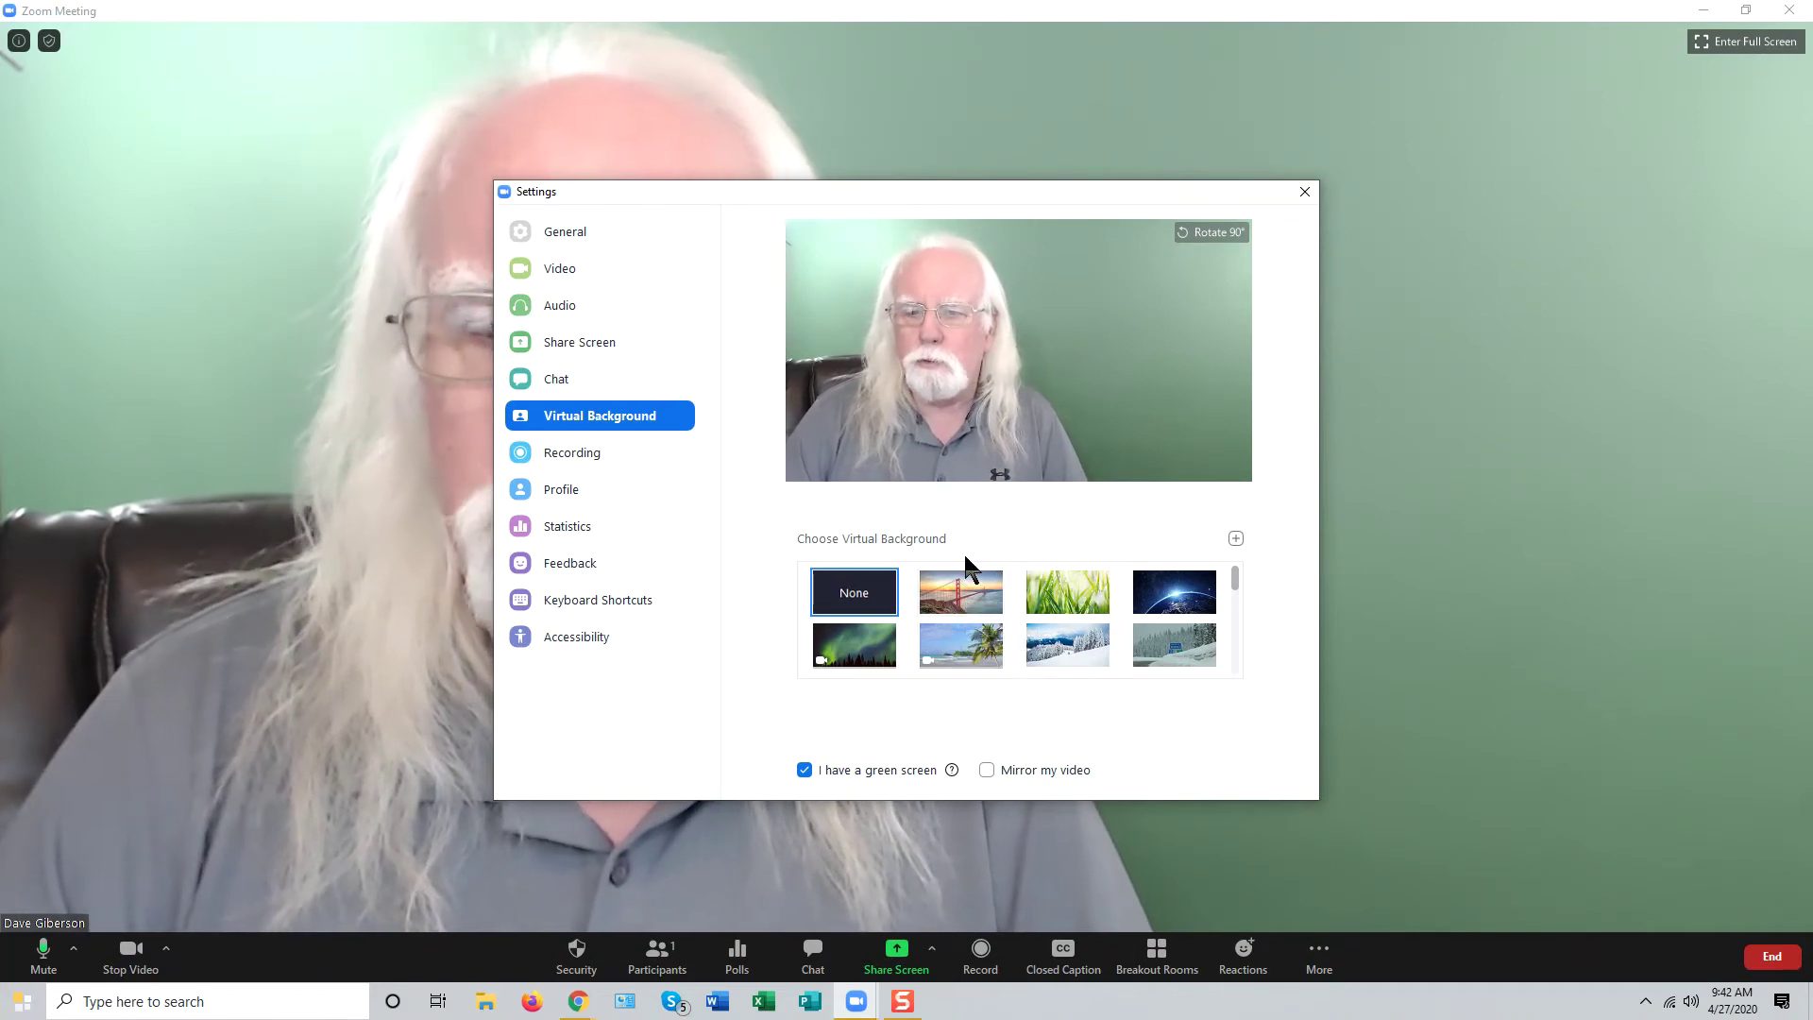
Apply the San Francisco Golden Gate Bridge background and move the Settings window right
{"action": "left_click", "coordinate": [964, 604]}
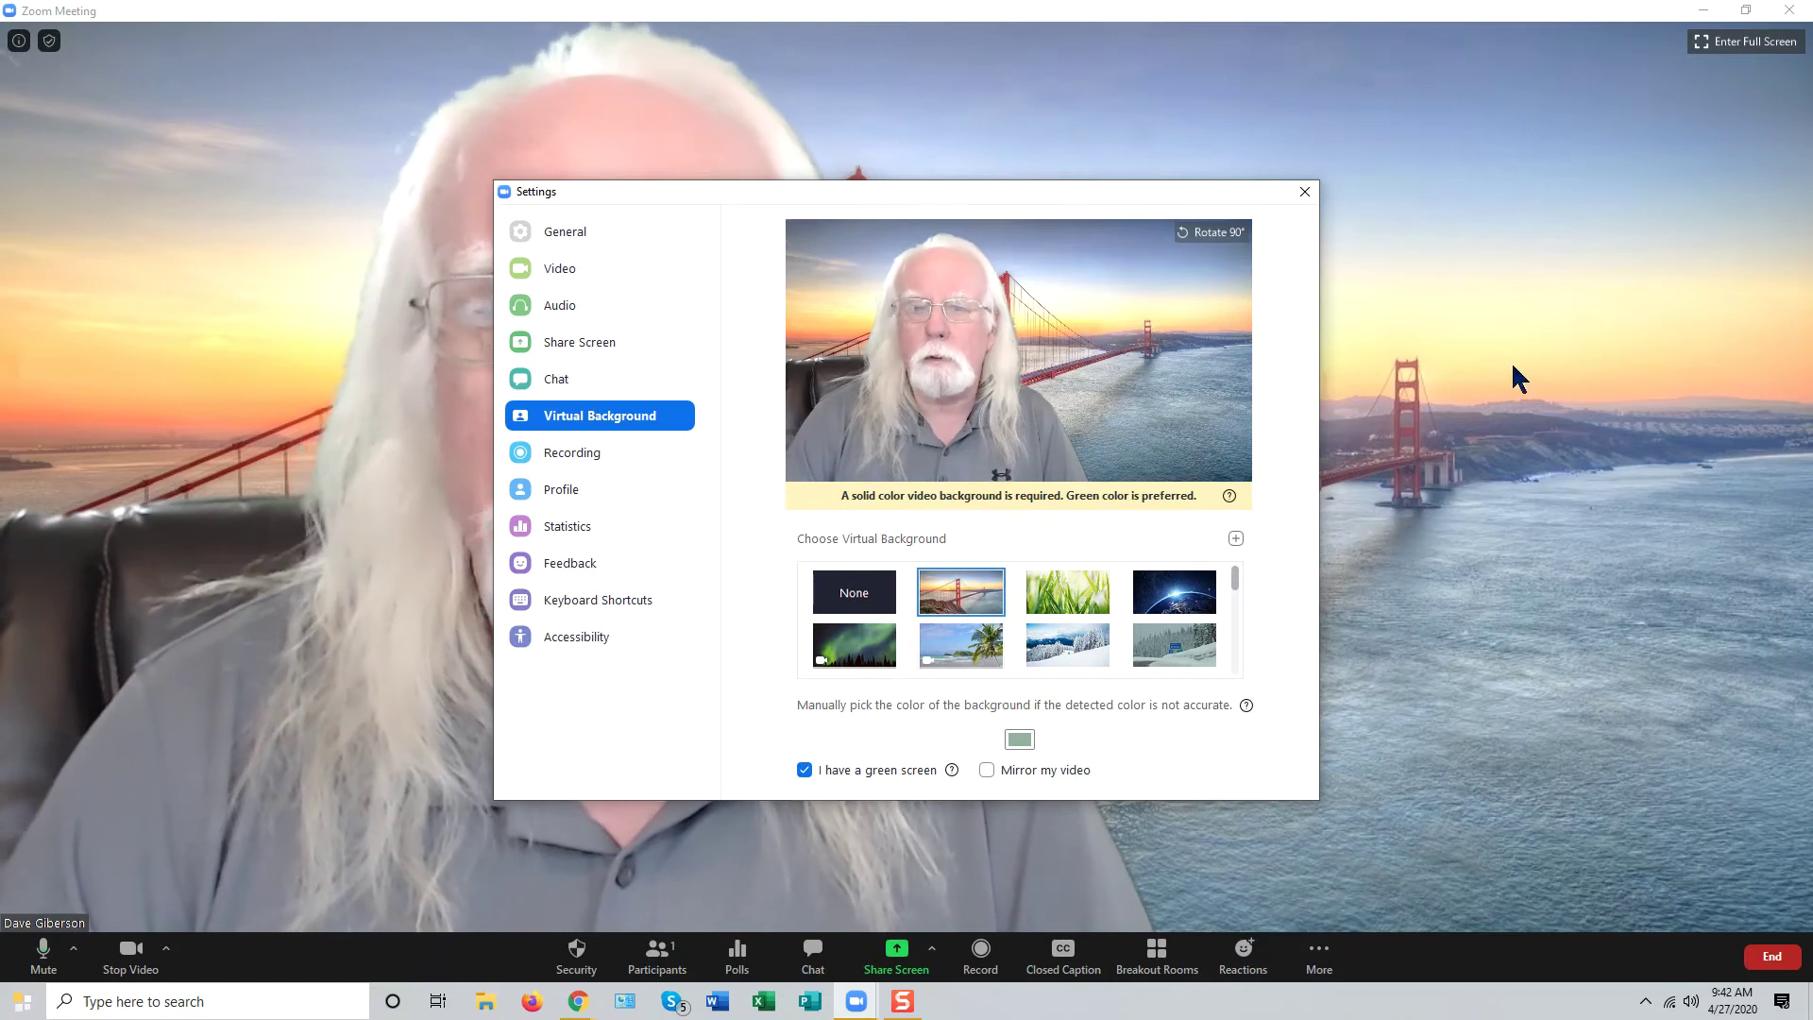
{"action": "mouse_move", "coordinate": [995, 193]}
{"action": "left_mouse_down"}
{"action": "mouse_move", "coordinate": [1384, 207]}
{"action": "mouse_move", "coordinate": [1243, 284]}
{"action": "mouse_move", "coordinate": [614, 168]}
{"action": "mouse_move", "coordinate": [1319, 129]}
{"action": "left_mouse_up"}
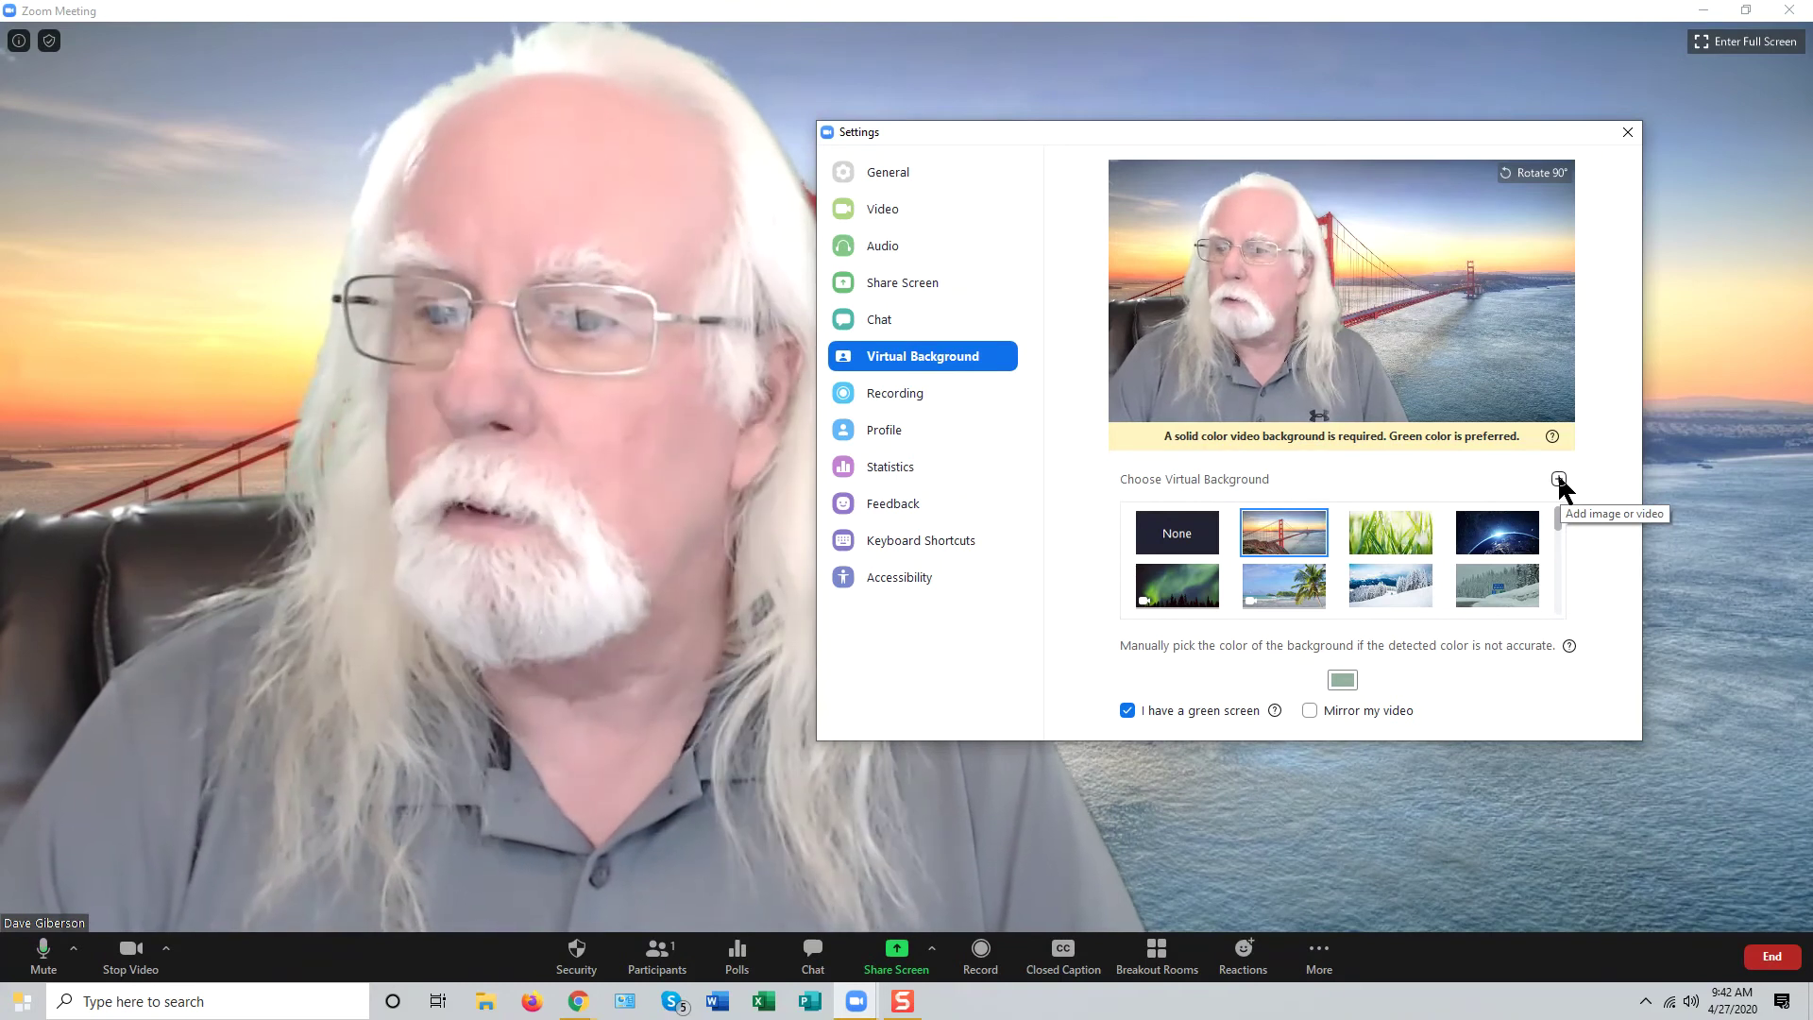
Add clipper.jpg from the Pictures folder as a new virtual background image
{"action": "left_click", "coordinate": [1558, 479]}
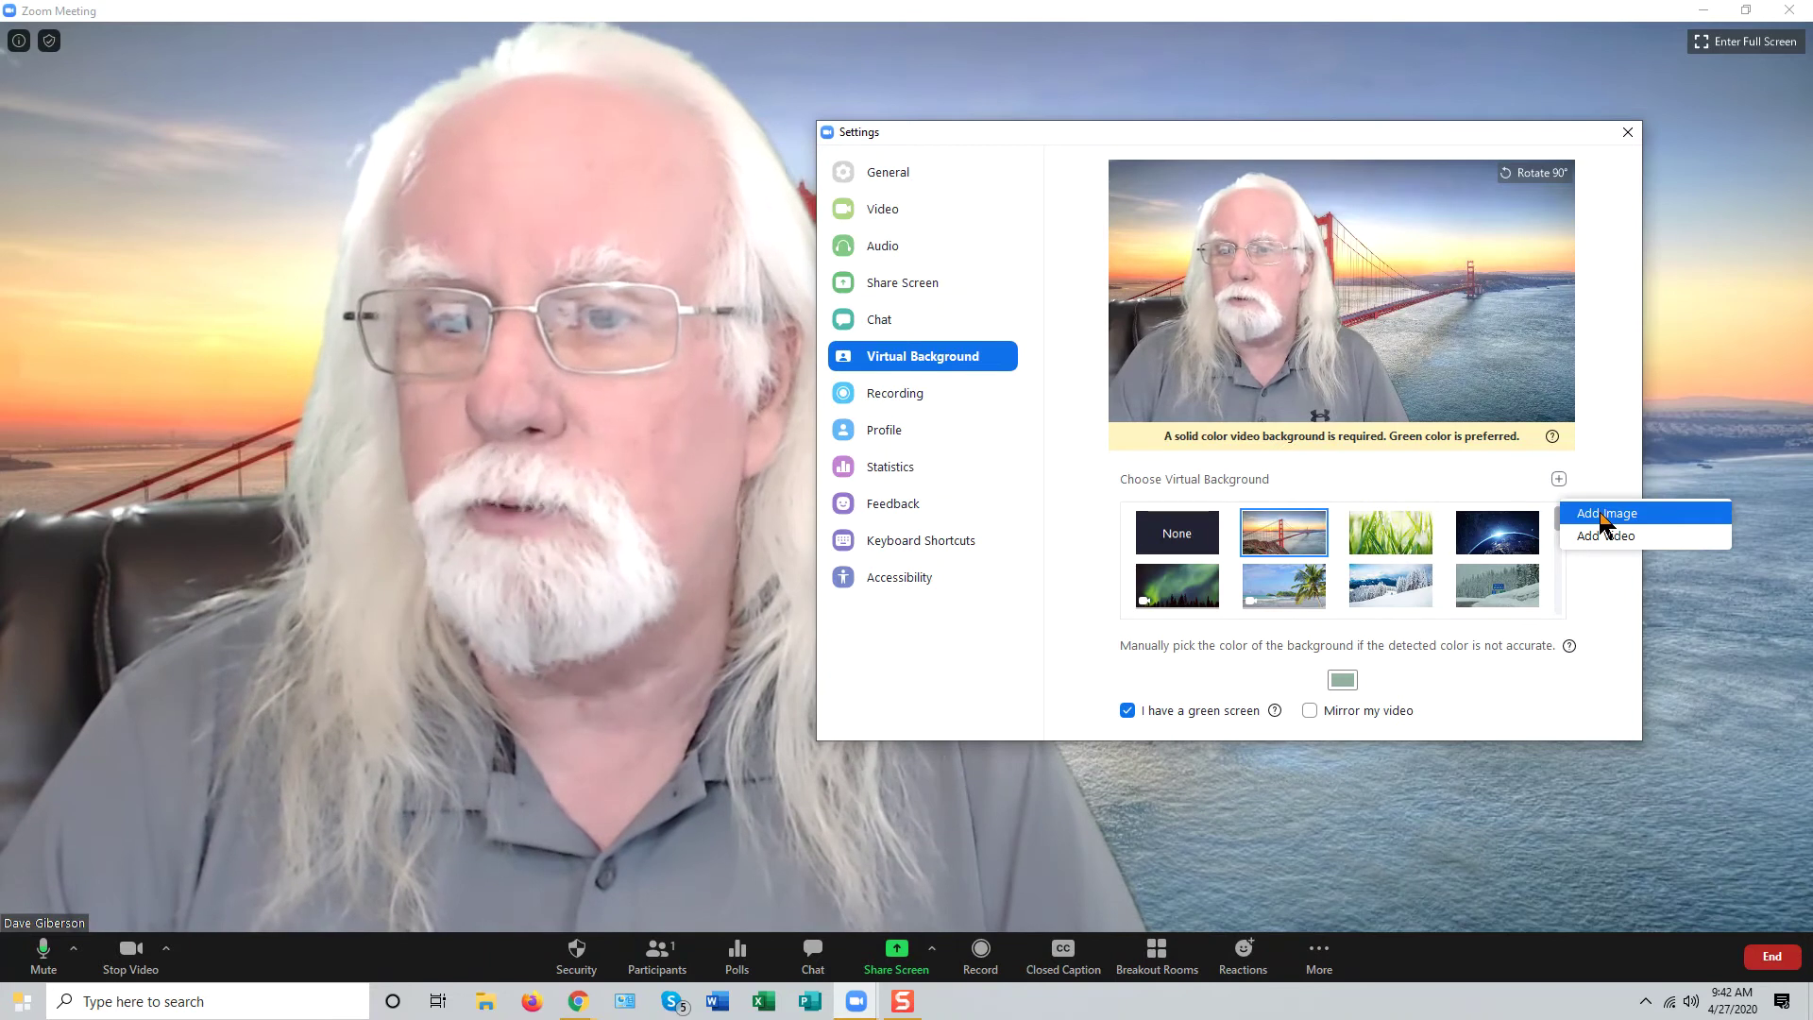
{"action": "left_click", "coordinate": [1600, 515]}
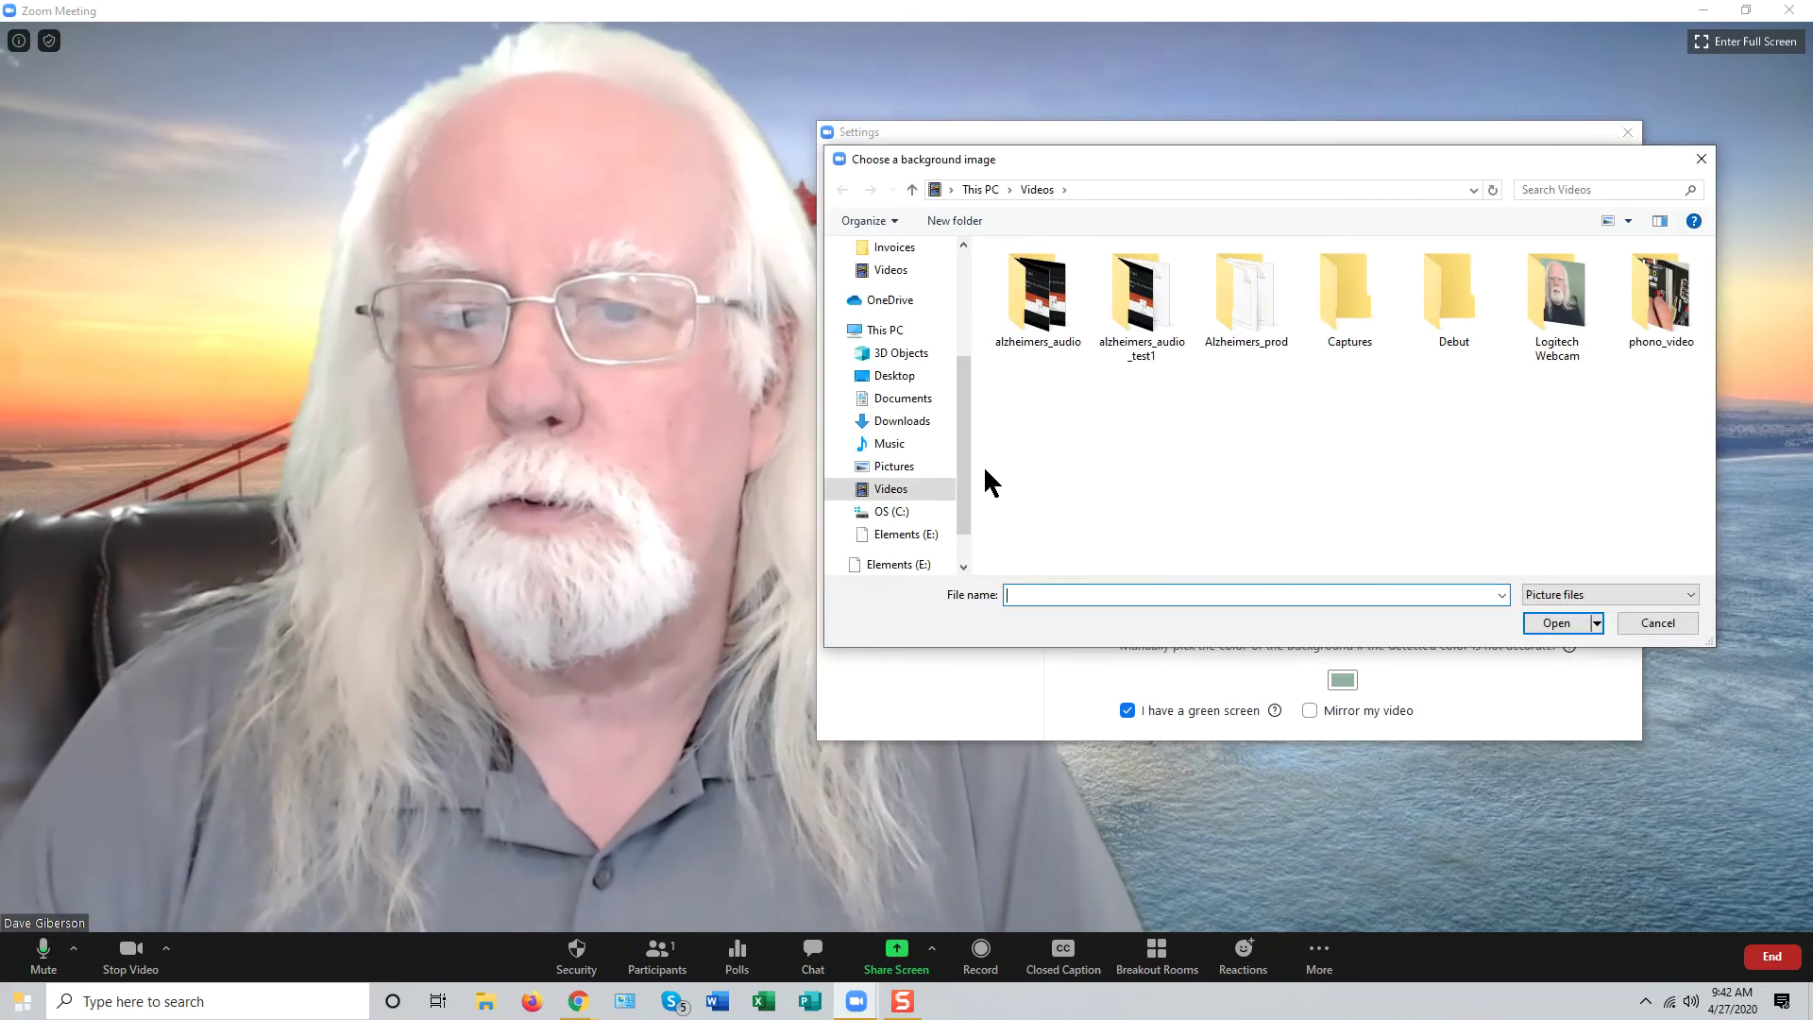
{"action": "left_click", "coordinate": [897, 466]}
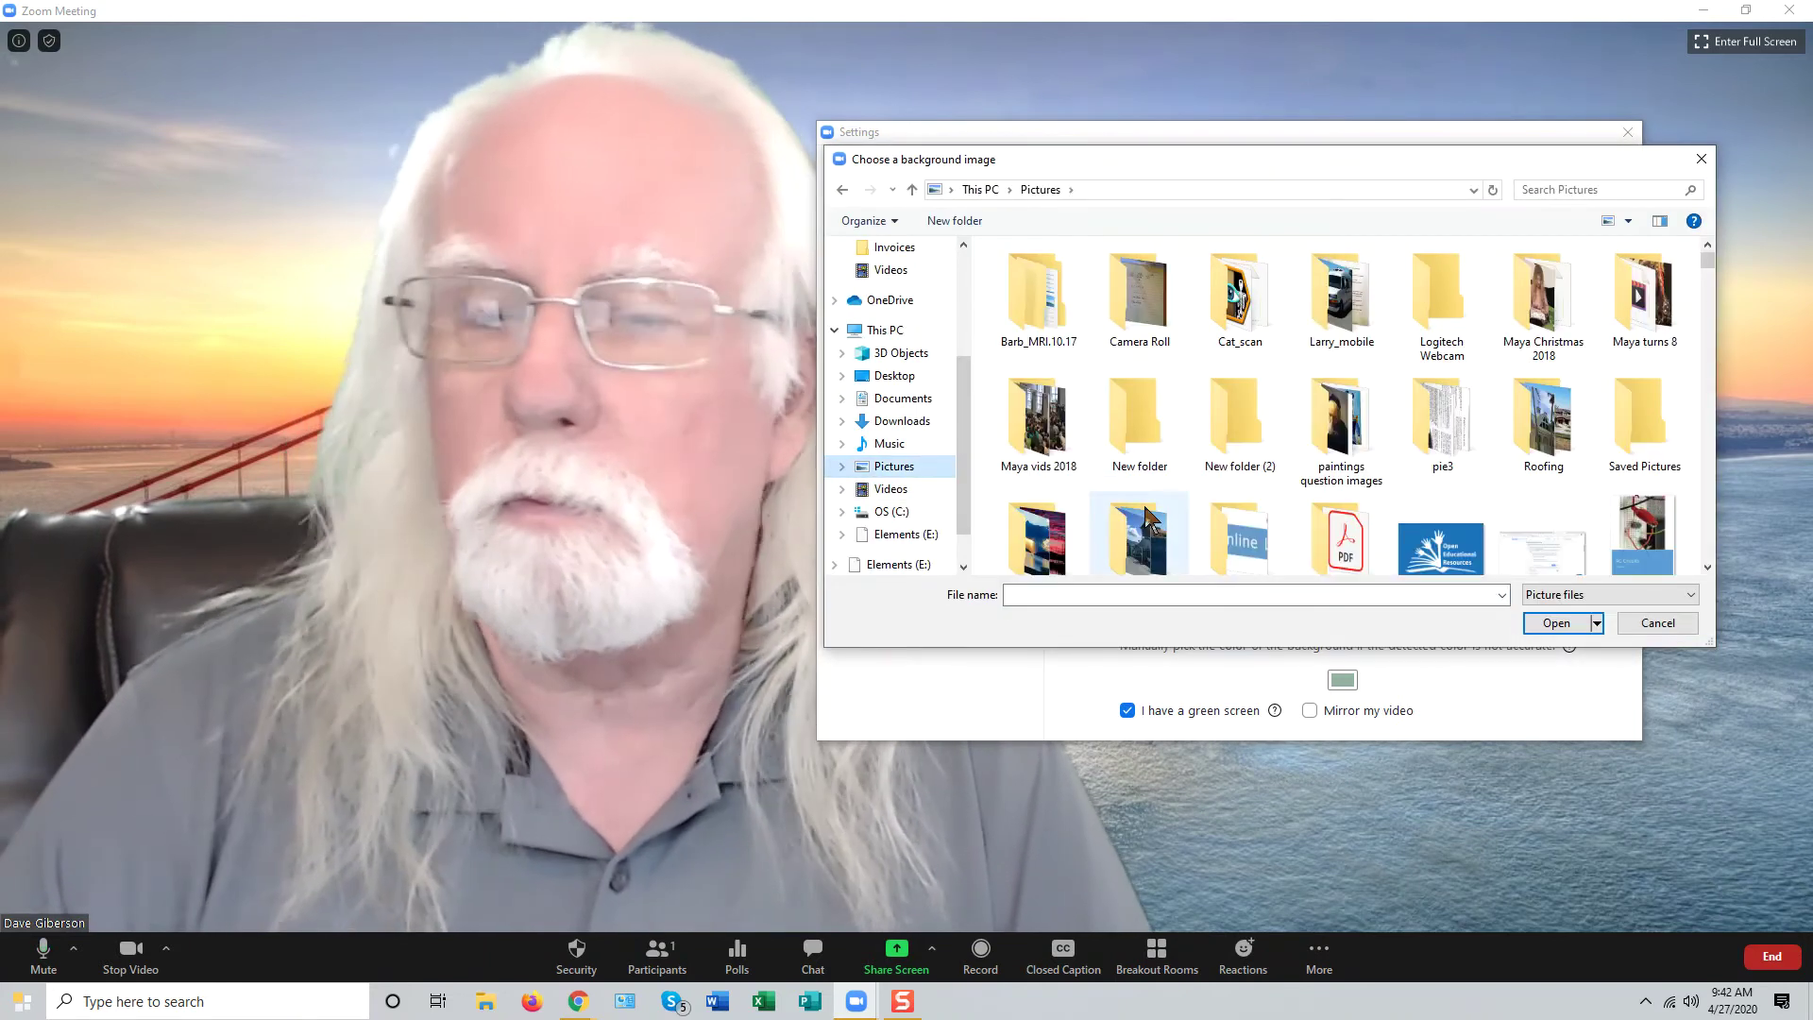
{"action": "left_click_drag", "start_coordinate": [1707, 263], "coordinate": [1691, 348]}
{"action": "left_click", "coordinate": [1027, 415]}
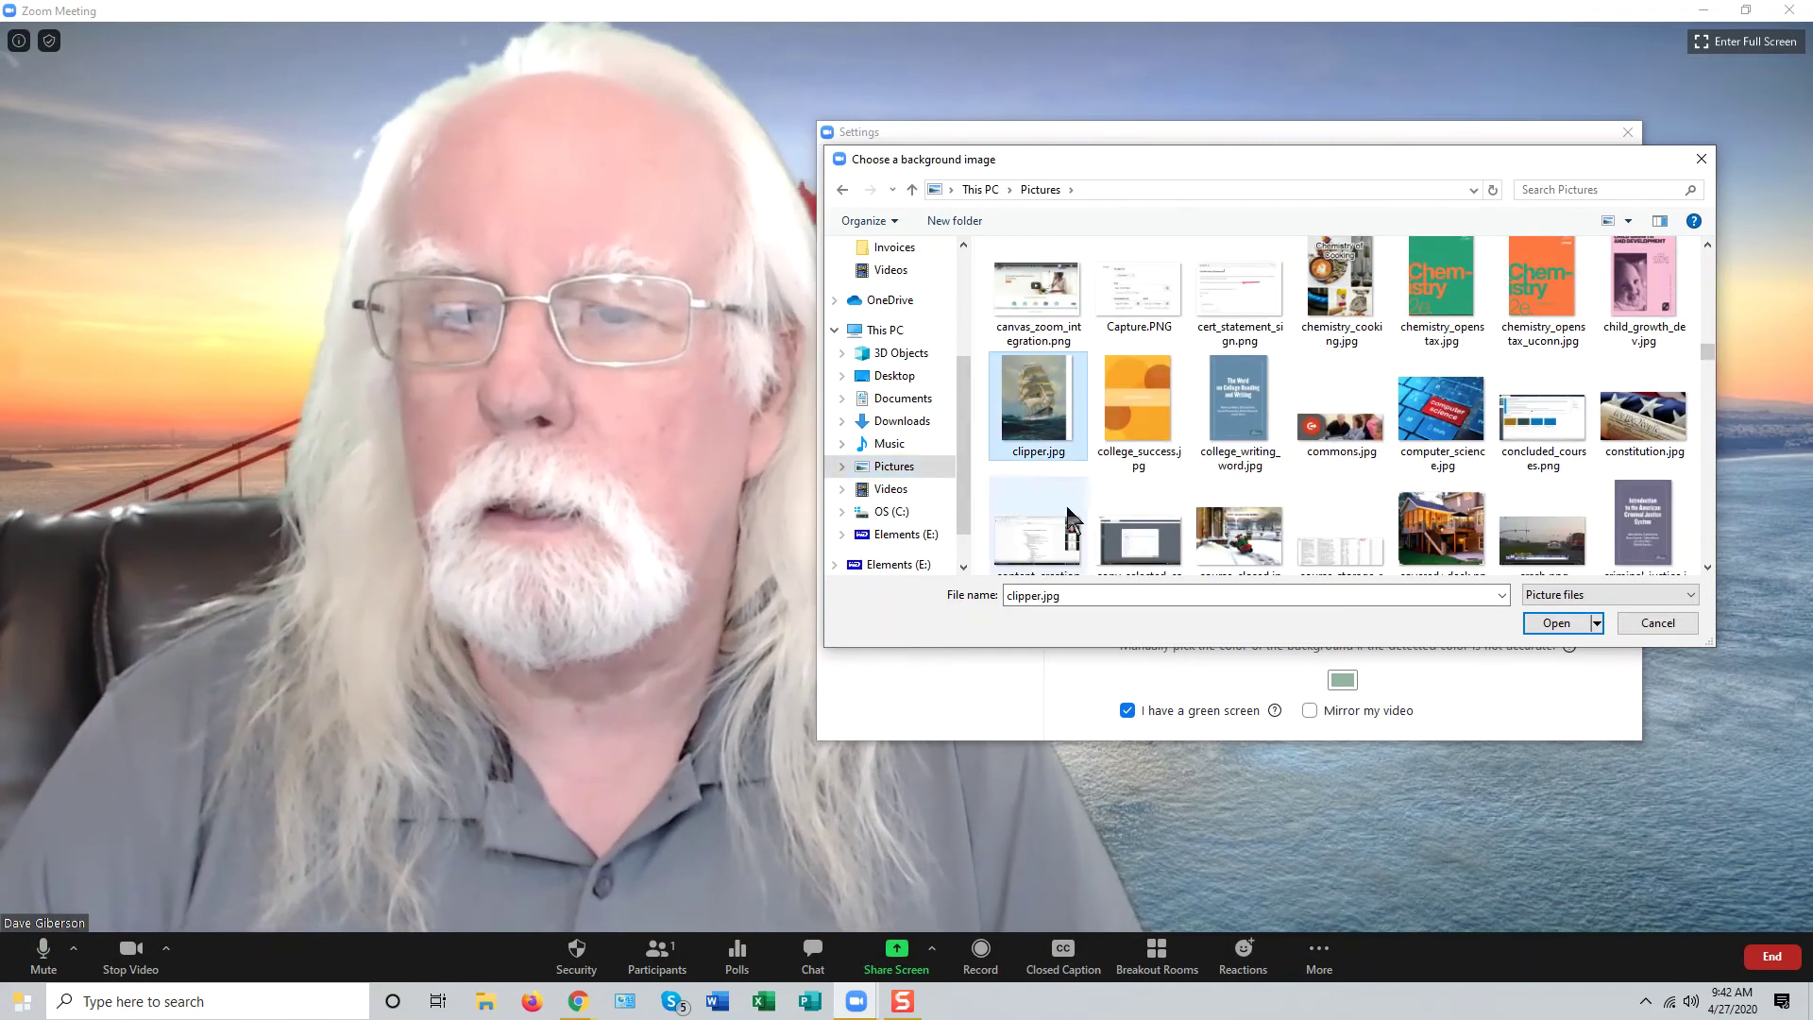
{"action": "left_click", "coordinate": [1553, 627]}
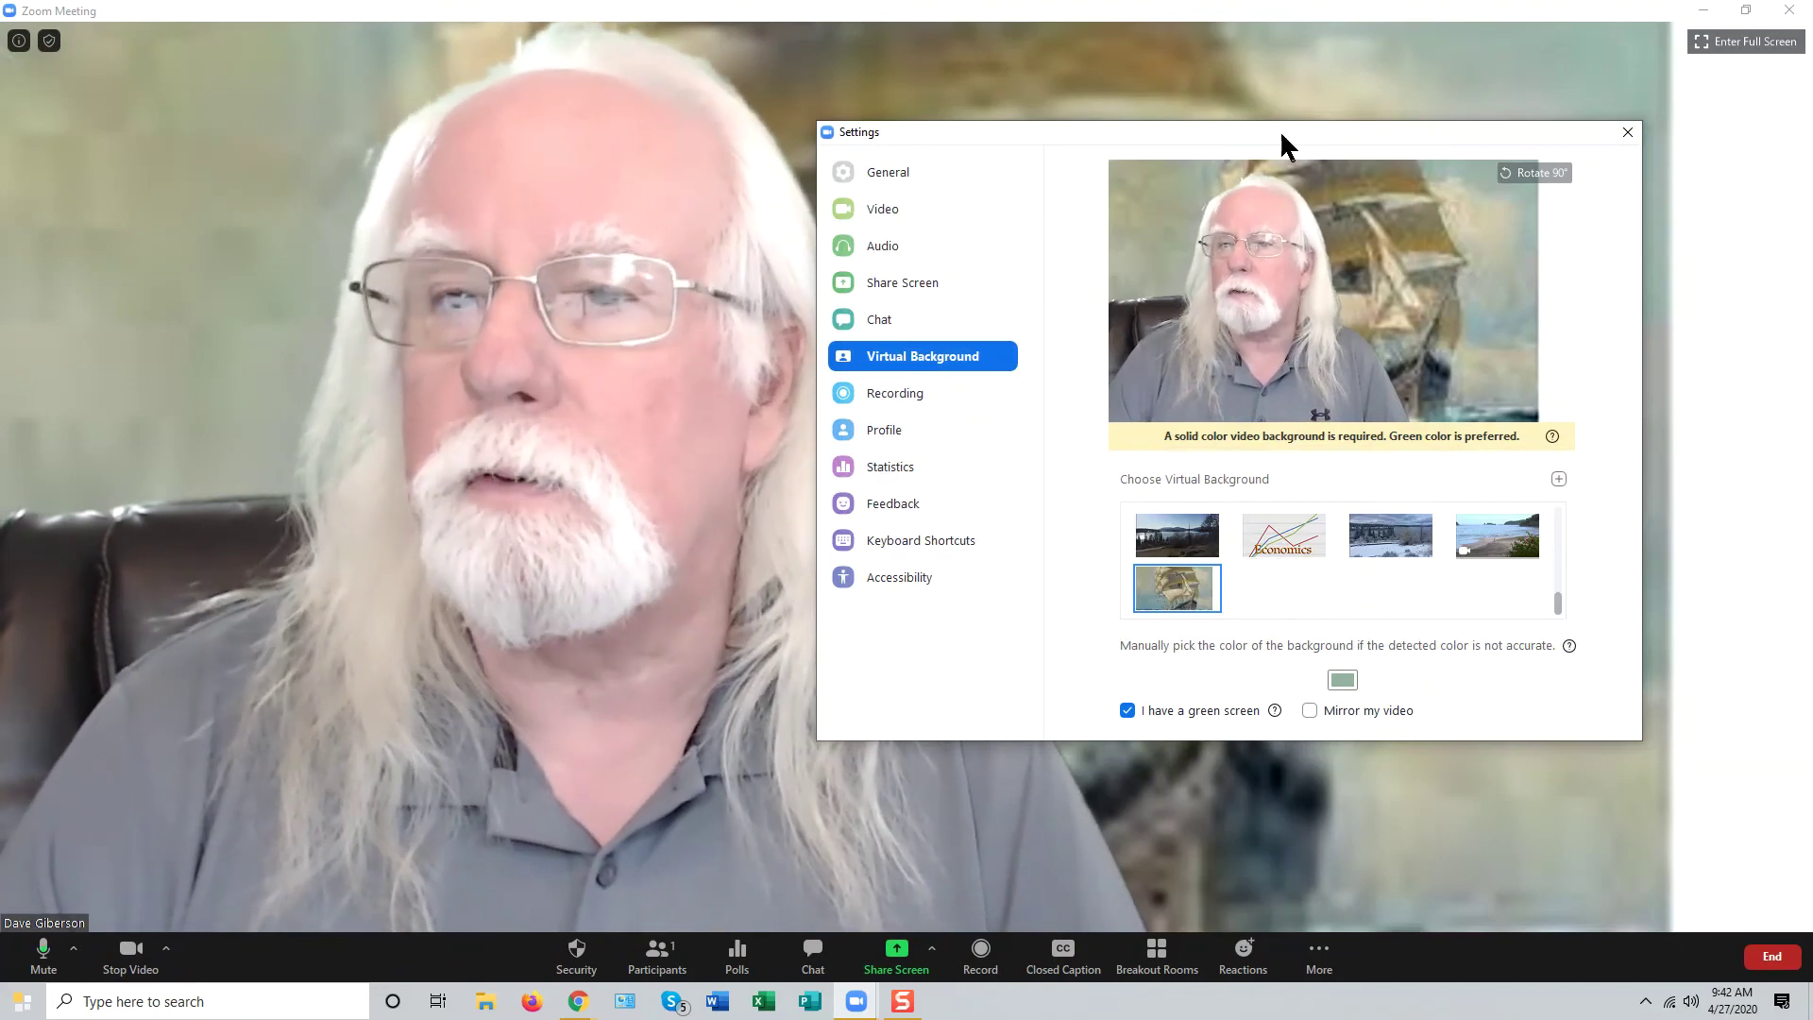
{"action": "mouse_move", "coordinate": [1280, 133]}
{"action": "left_mouse_down"}
{"action": "mouse_move", "coordinate": [1496, 462]}
{"action": "mouse_move", "coordinate": [1367, 182]}
{"action": "left_mouse_up"}
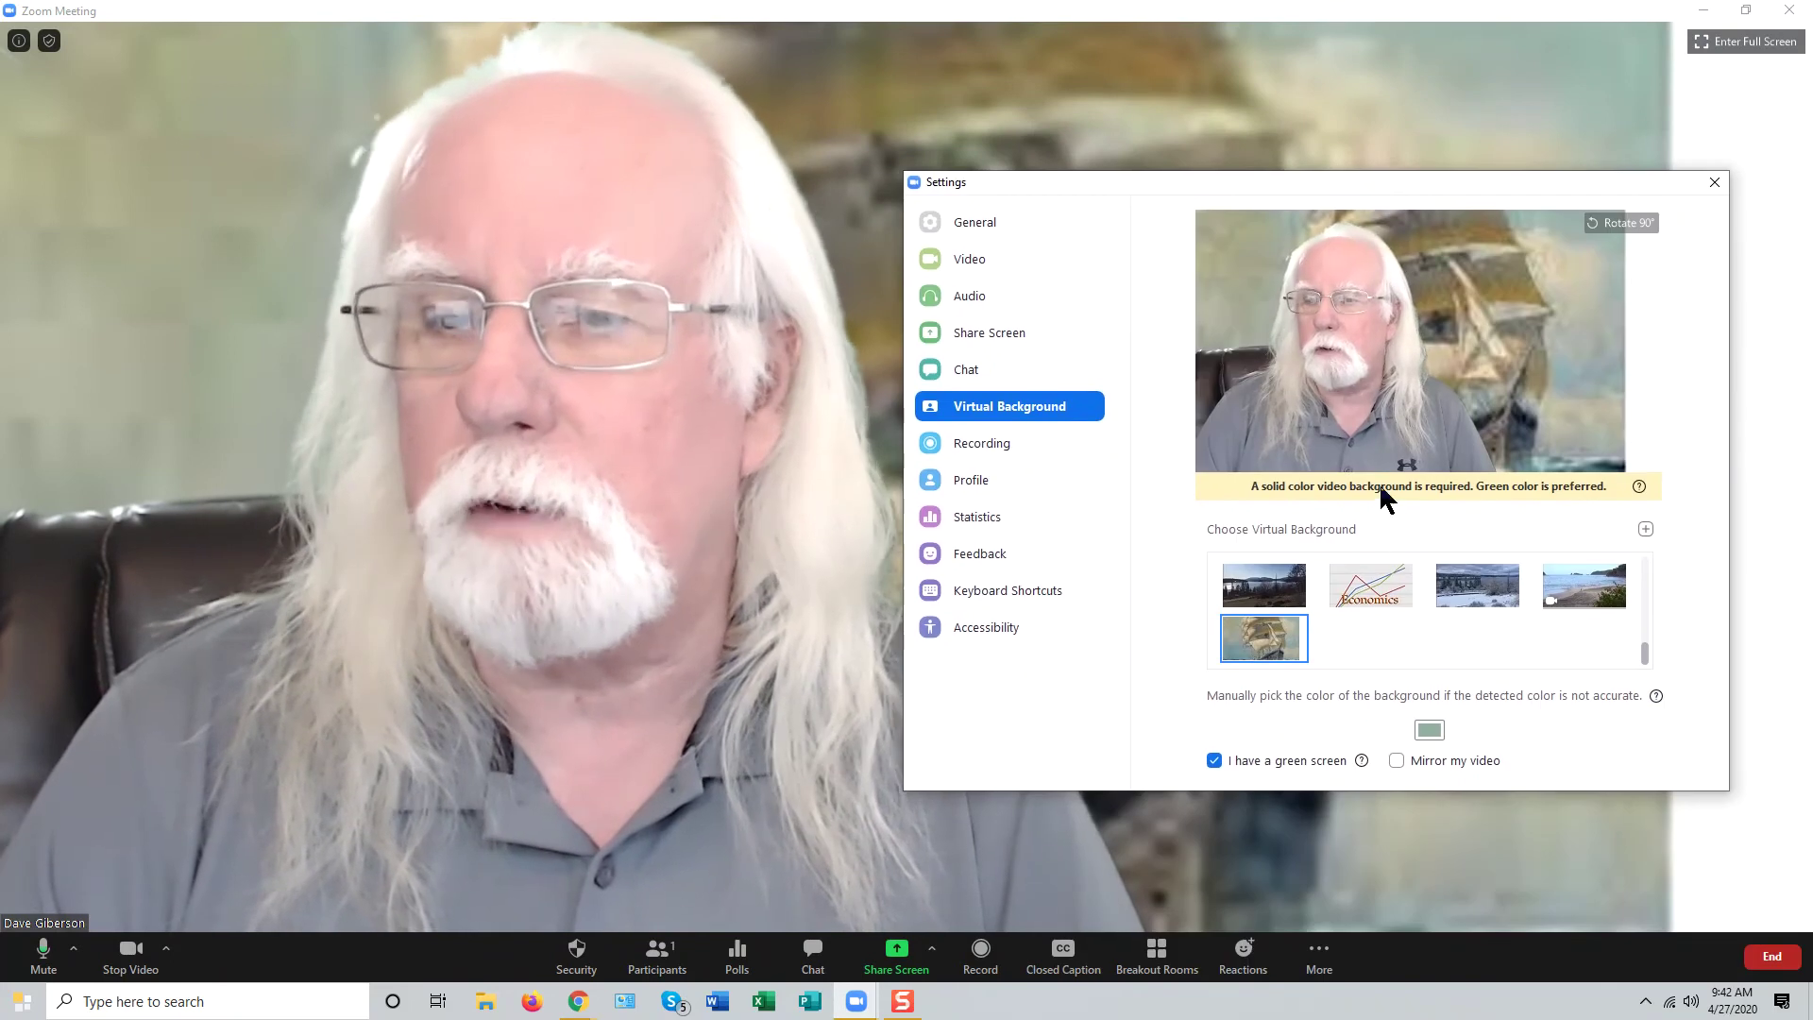
Delete the clipper background, then add deer_in_yard.JPG from Pictures as the active background
{"action": "left_click", "coordinate": [1303, 623]}
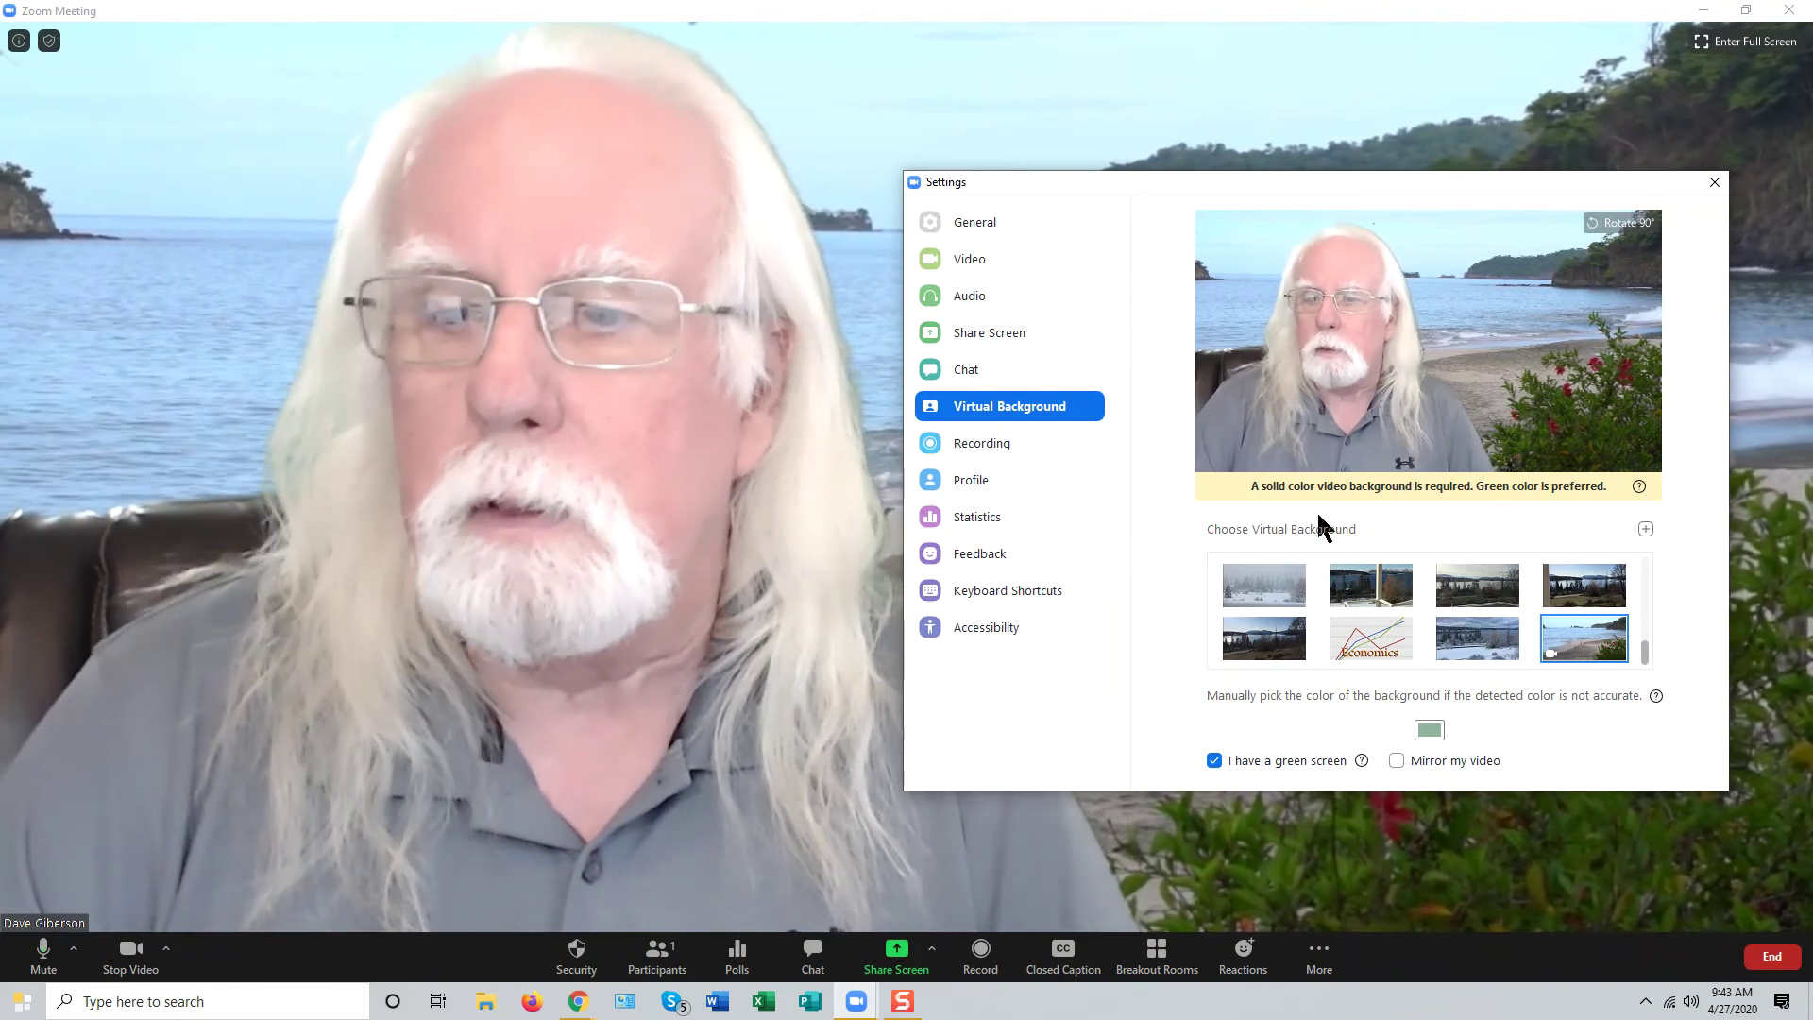
{"action": "left_click", "coordinate": [1646, 529]}
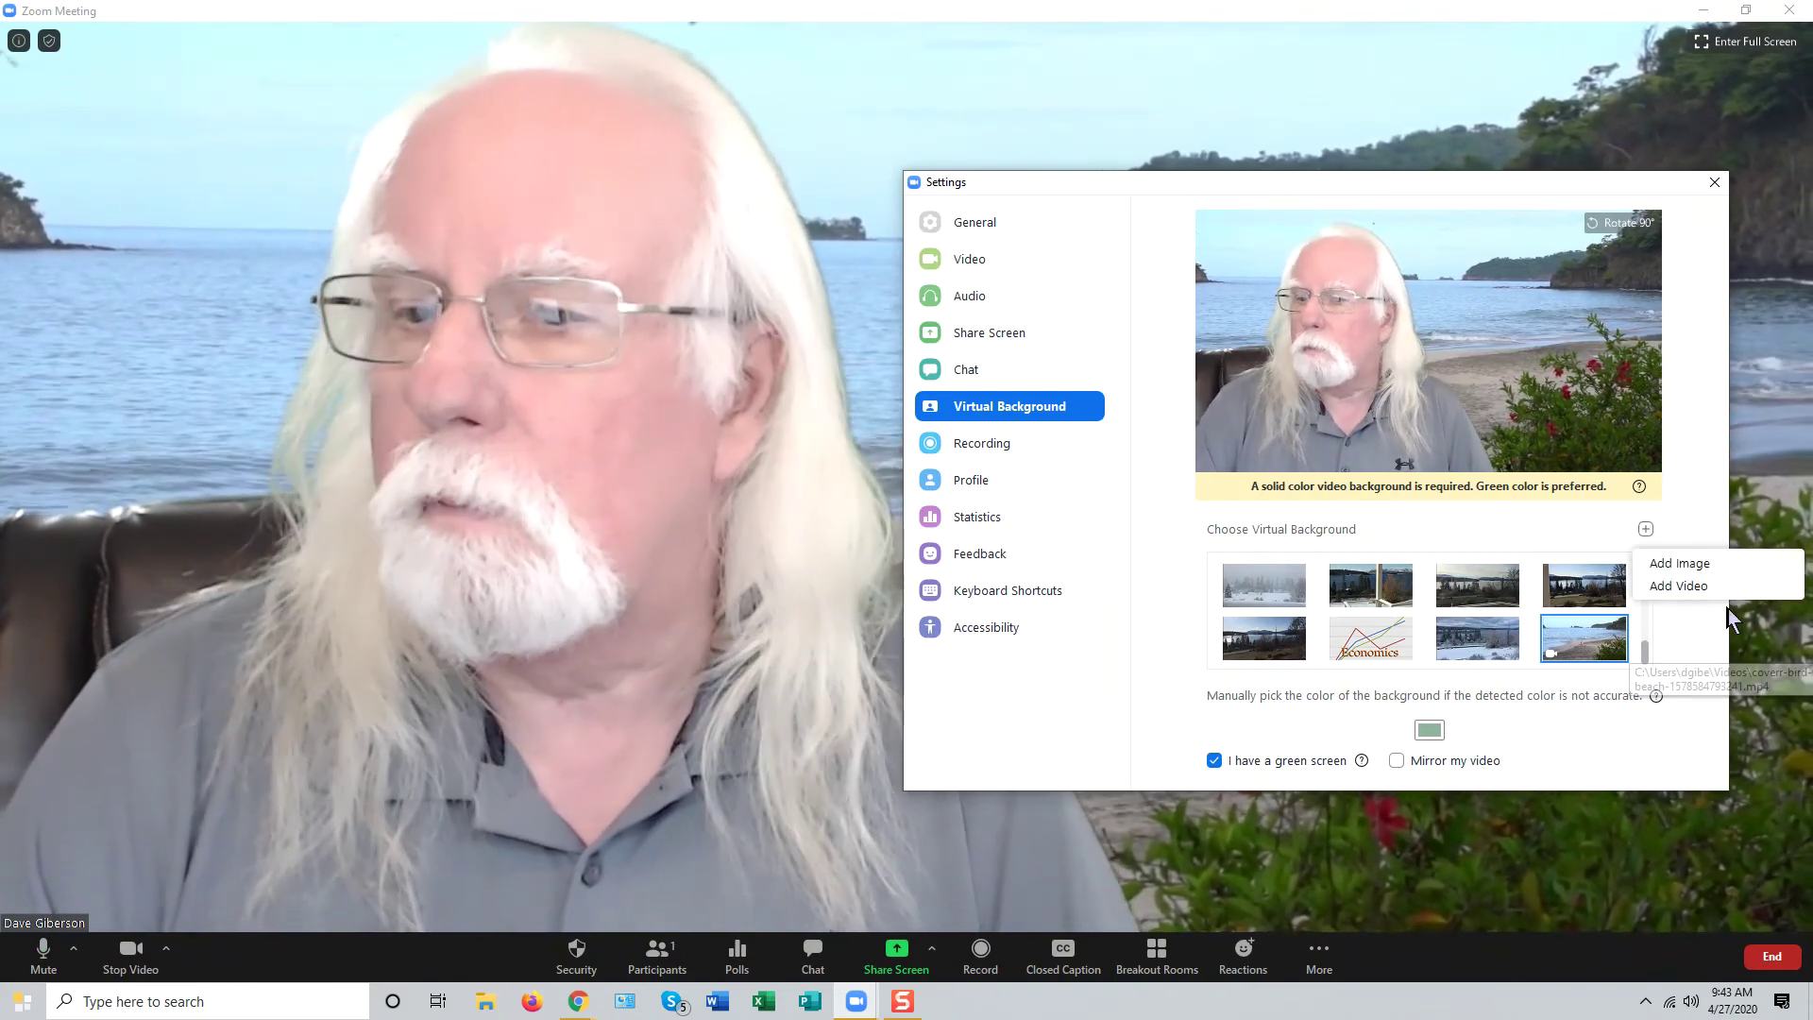
{"action": "left_click", "coordinate": [1698, 563]}
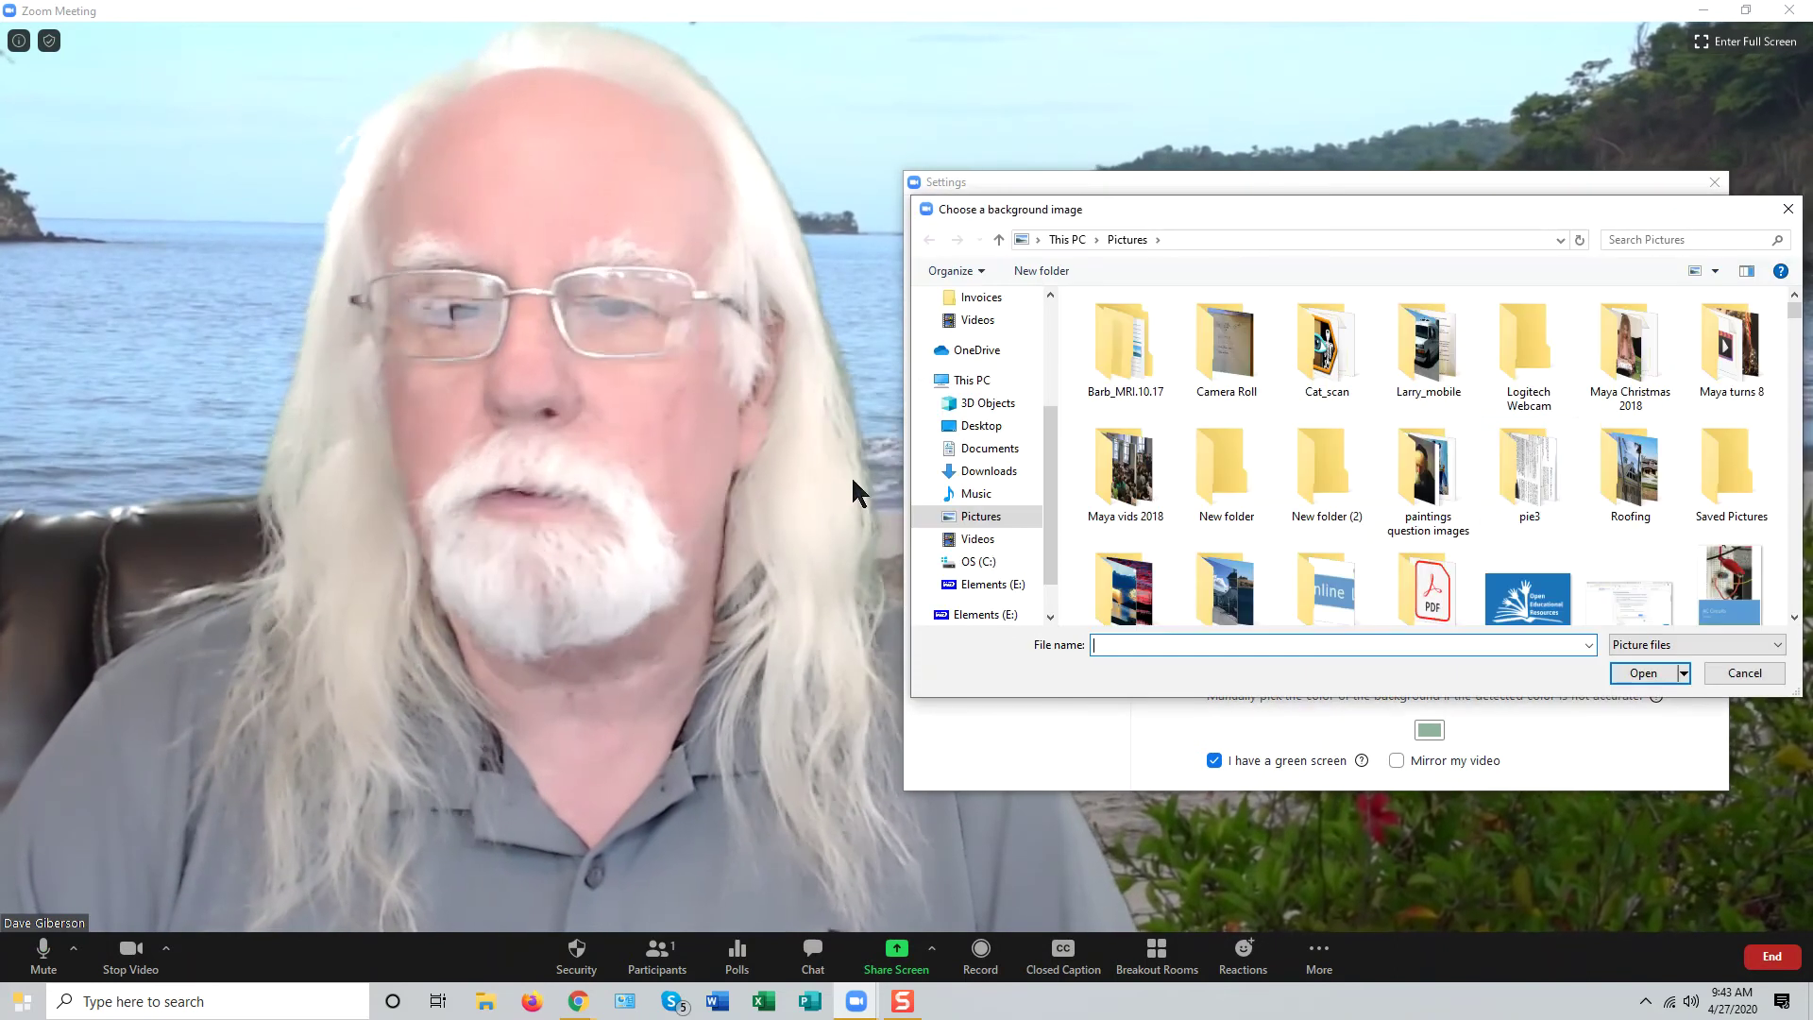
{"action": "scroll", "coordinate": [1510, 502], "scroll_direction": "down", "scroll_amount": 10}
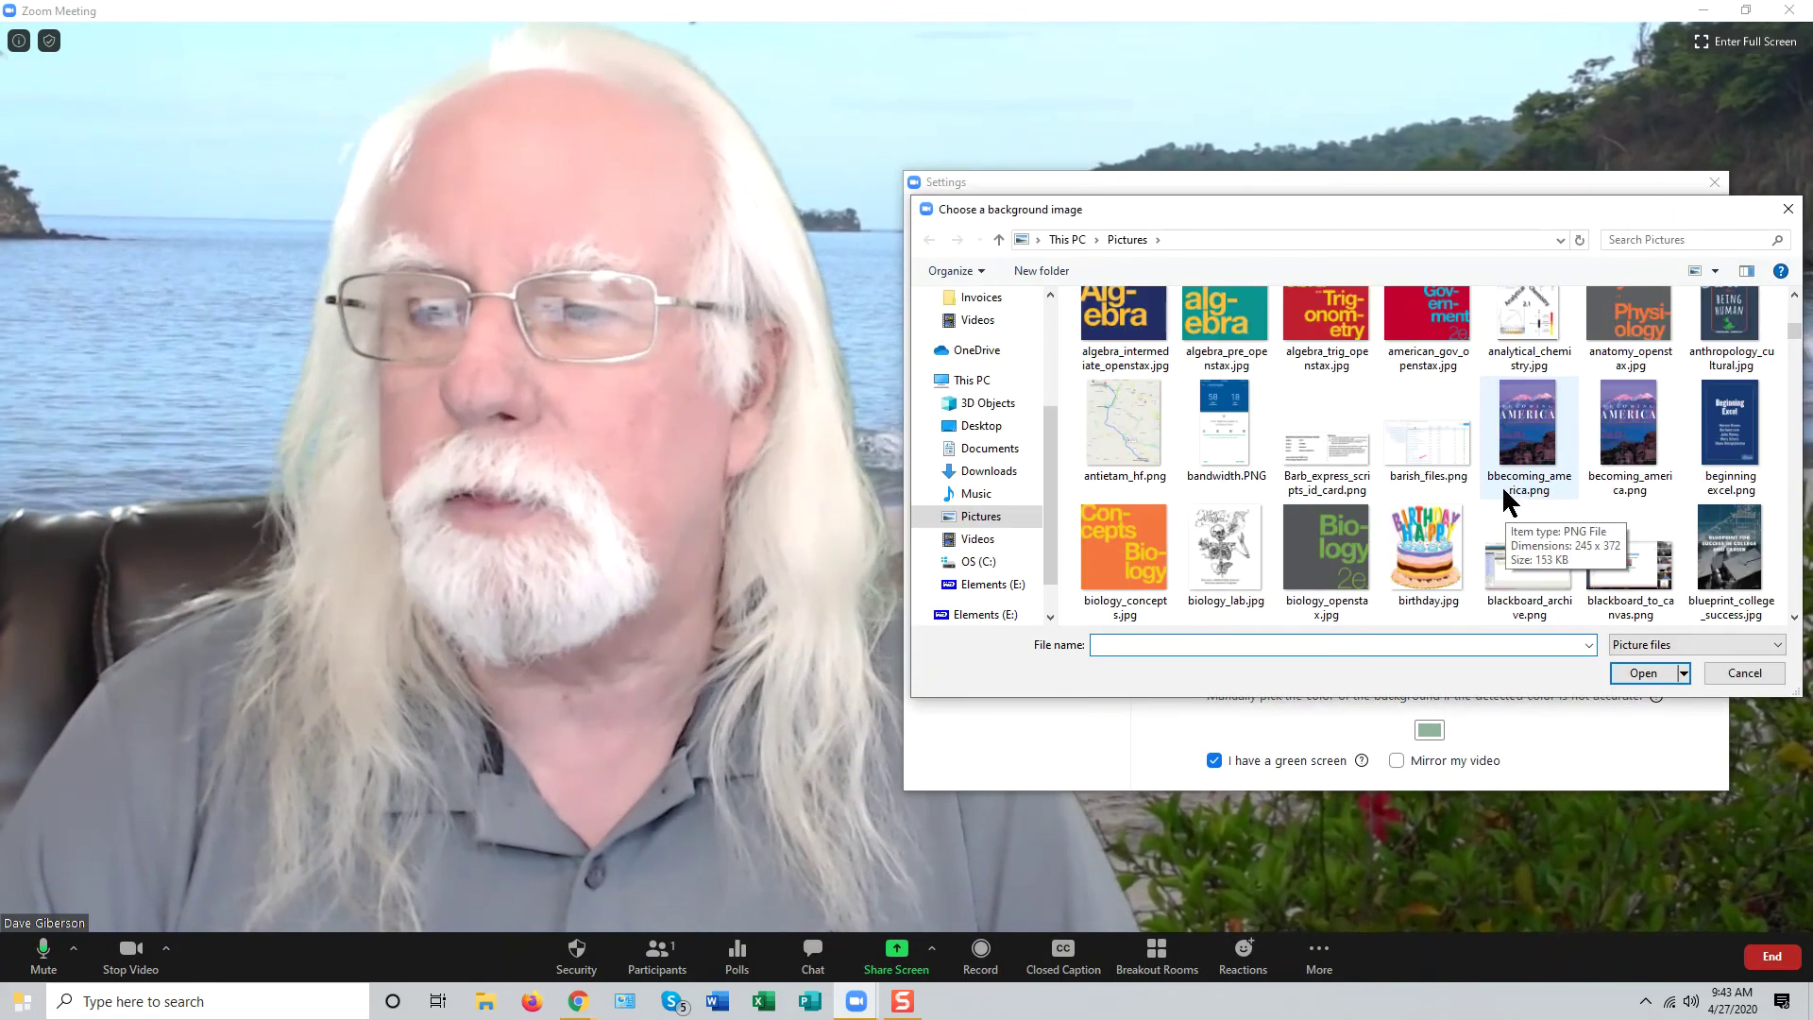
{"action": "scroll", "coordinate": [1504, 490], "scroll_direction": "down", "scroll_amount": 10}
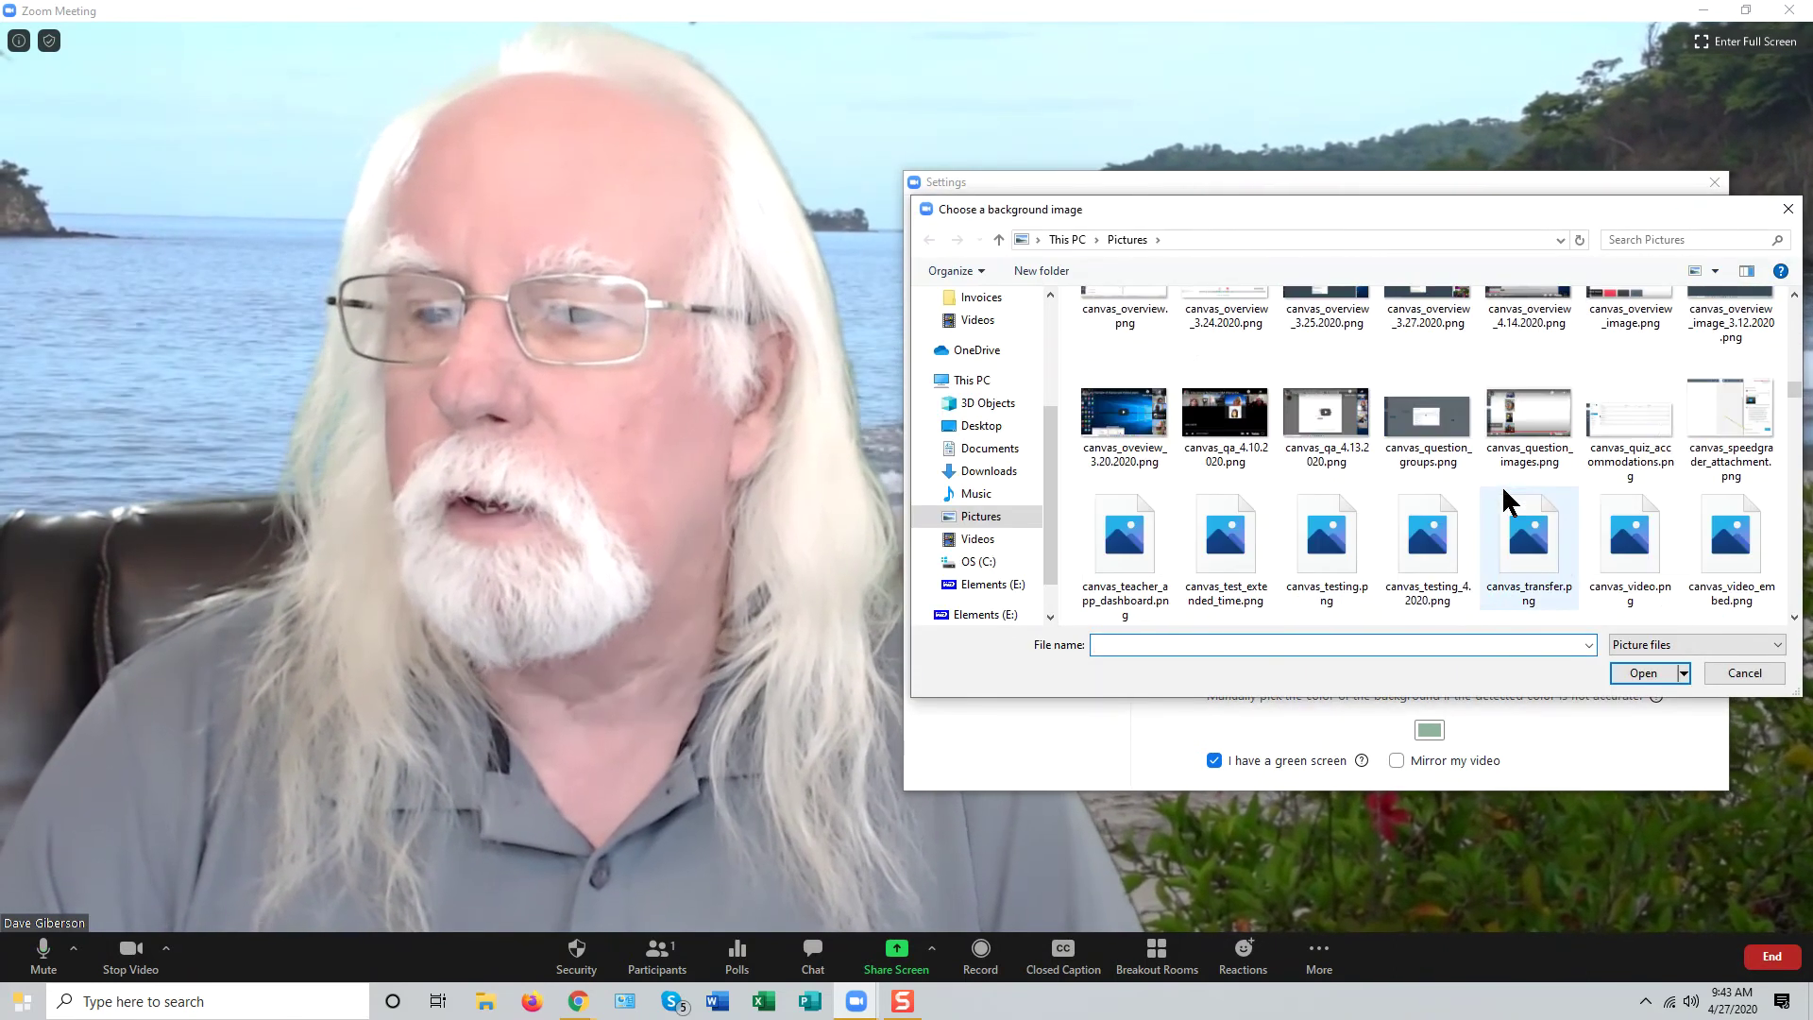
{"action": "scroll", "coordinate": [1504, 487], "scroll_direction": "down", "scroll_amount": 5}
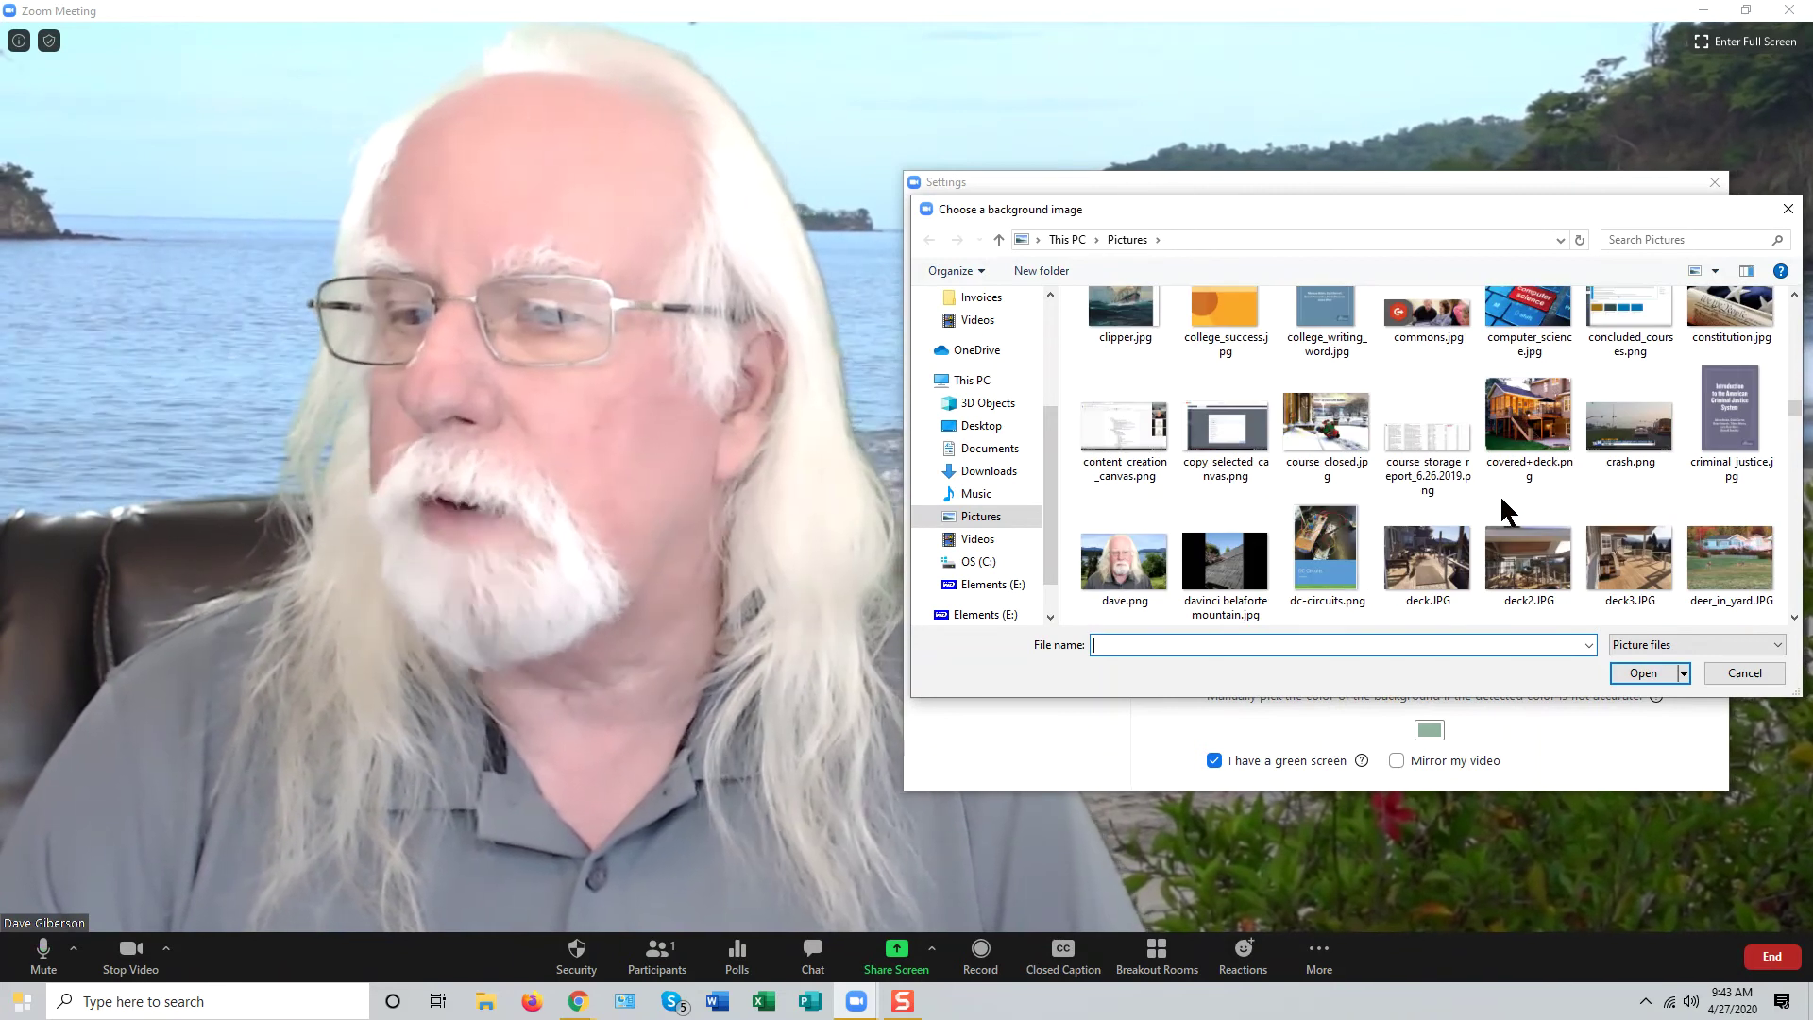
{"action": "left_click", "coordinate": [1732, 557]}
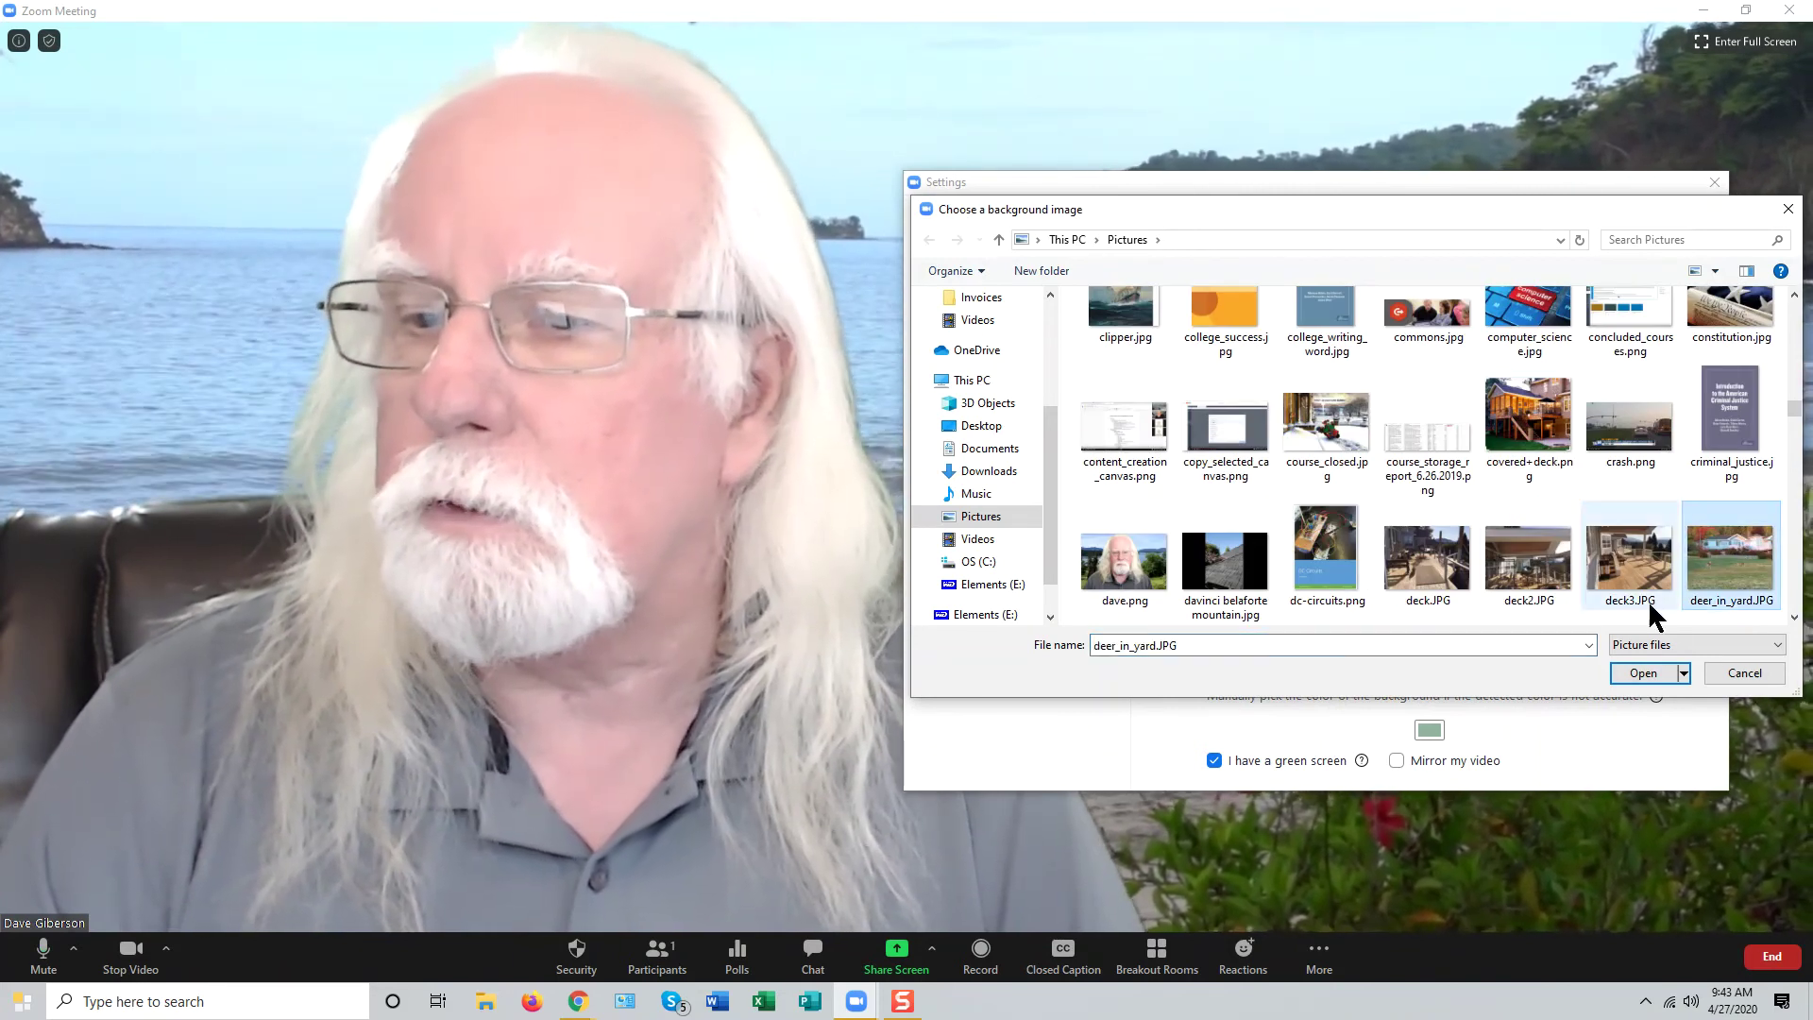
{"action": "left_click", "coordinate": [1643, 672]}
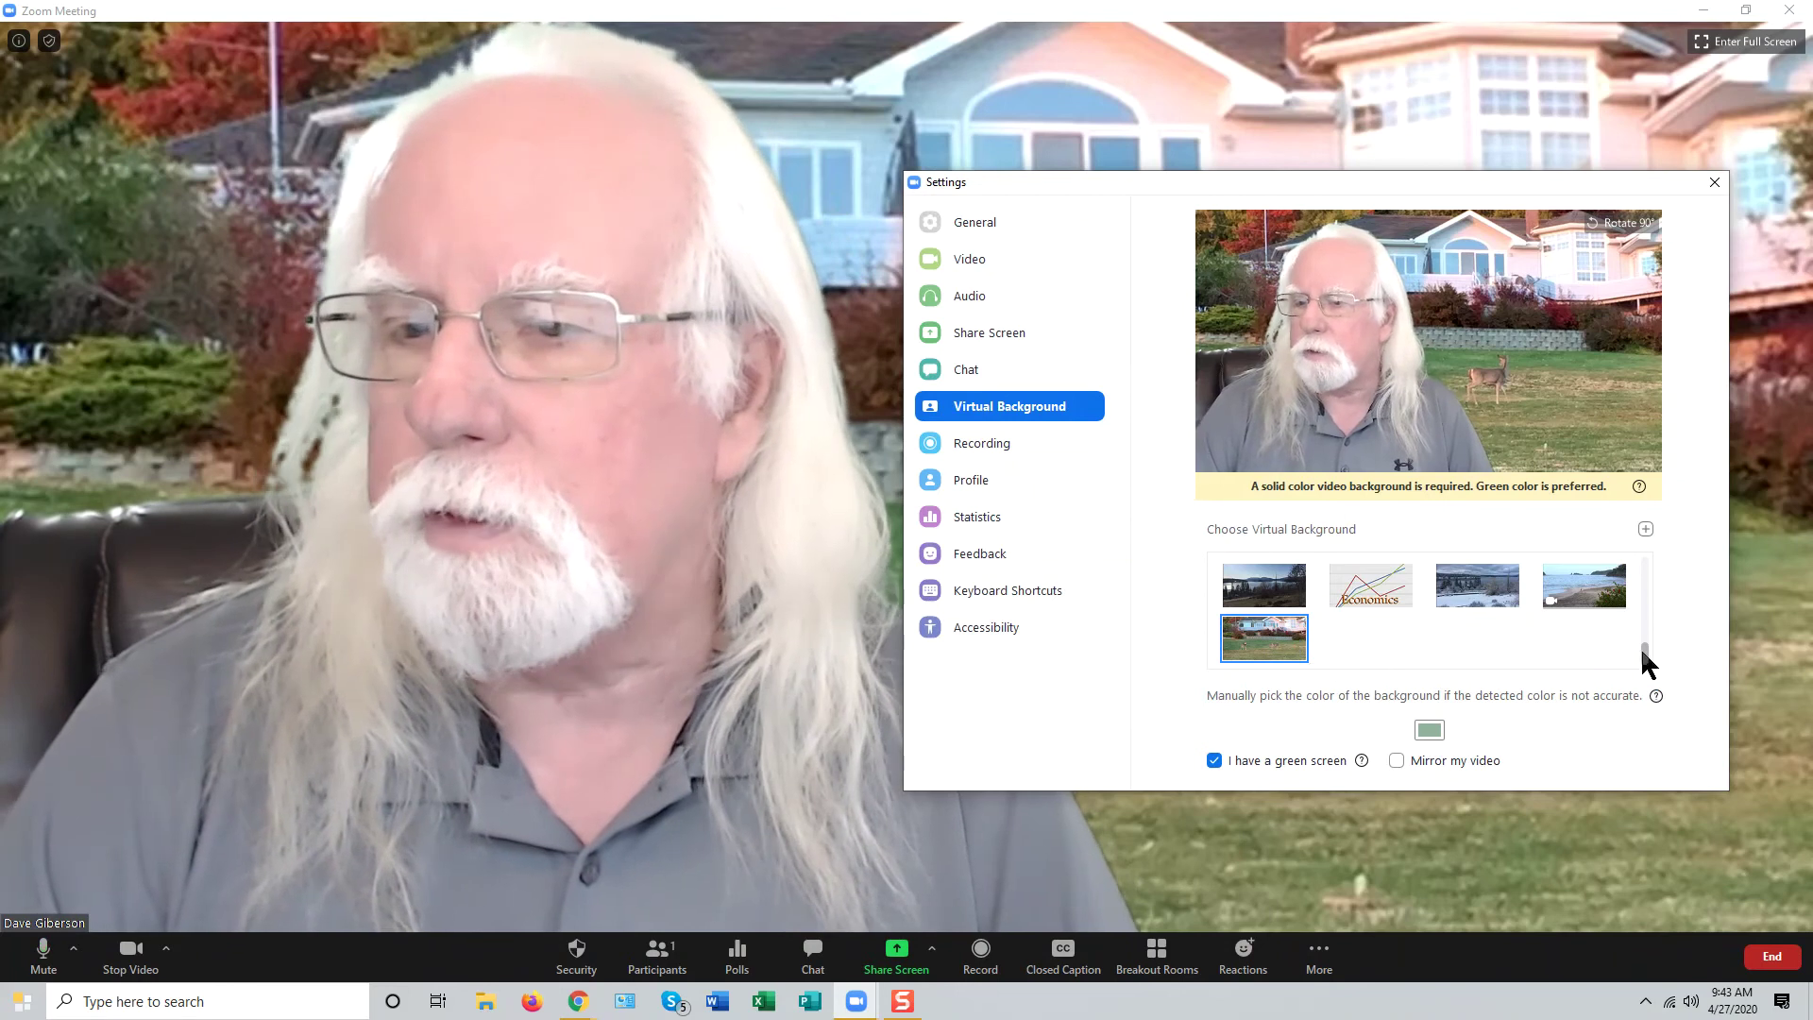
{"action": "left_click_drag", "start_coordinate": [1643, 650], "coordinate": [1651, 567]}
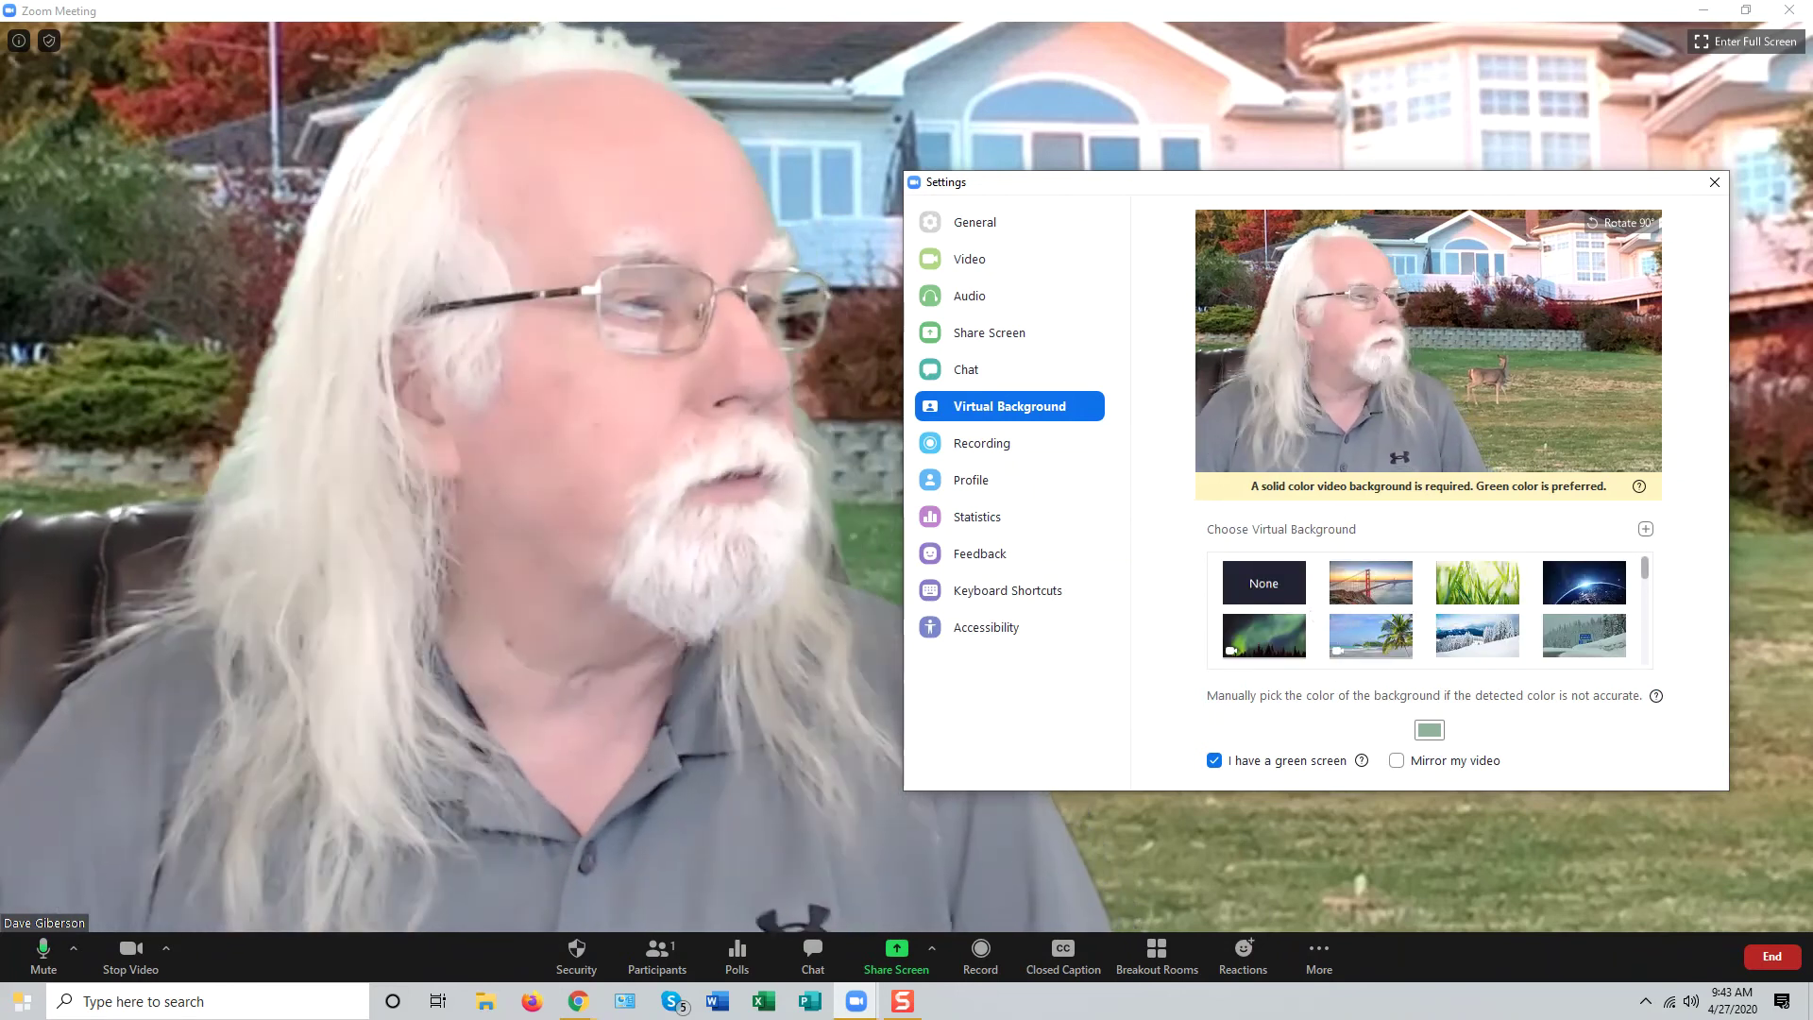
Briefly bring the Chrome Coverr page forward, then send it back behind the Zoom meeting
{"action": "key", "text": "alt+Tab"}
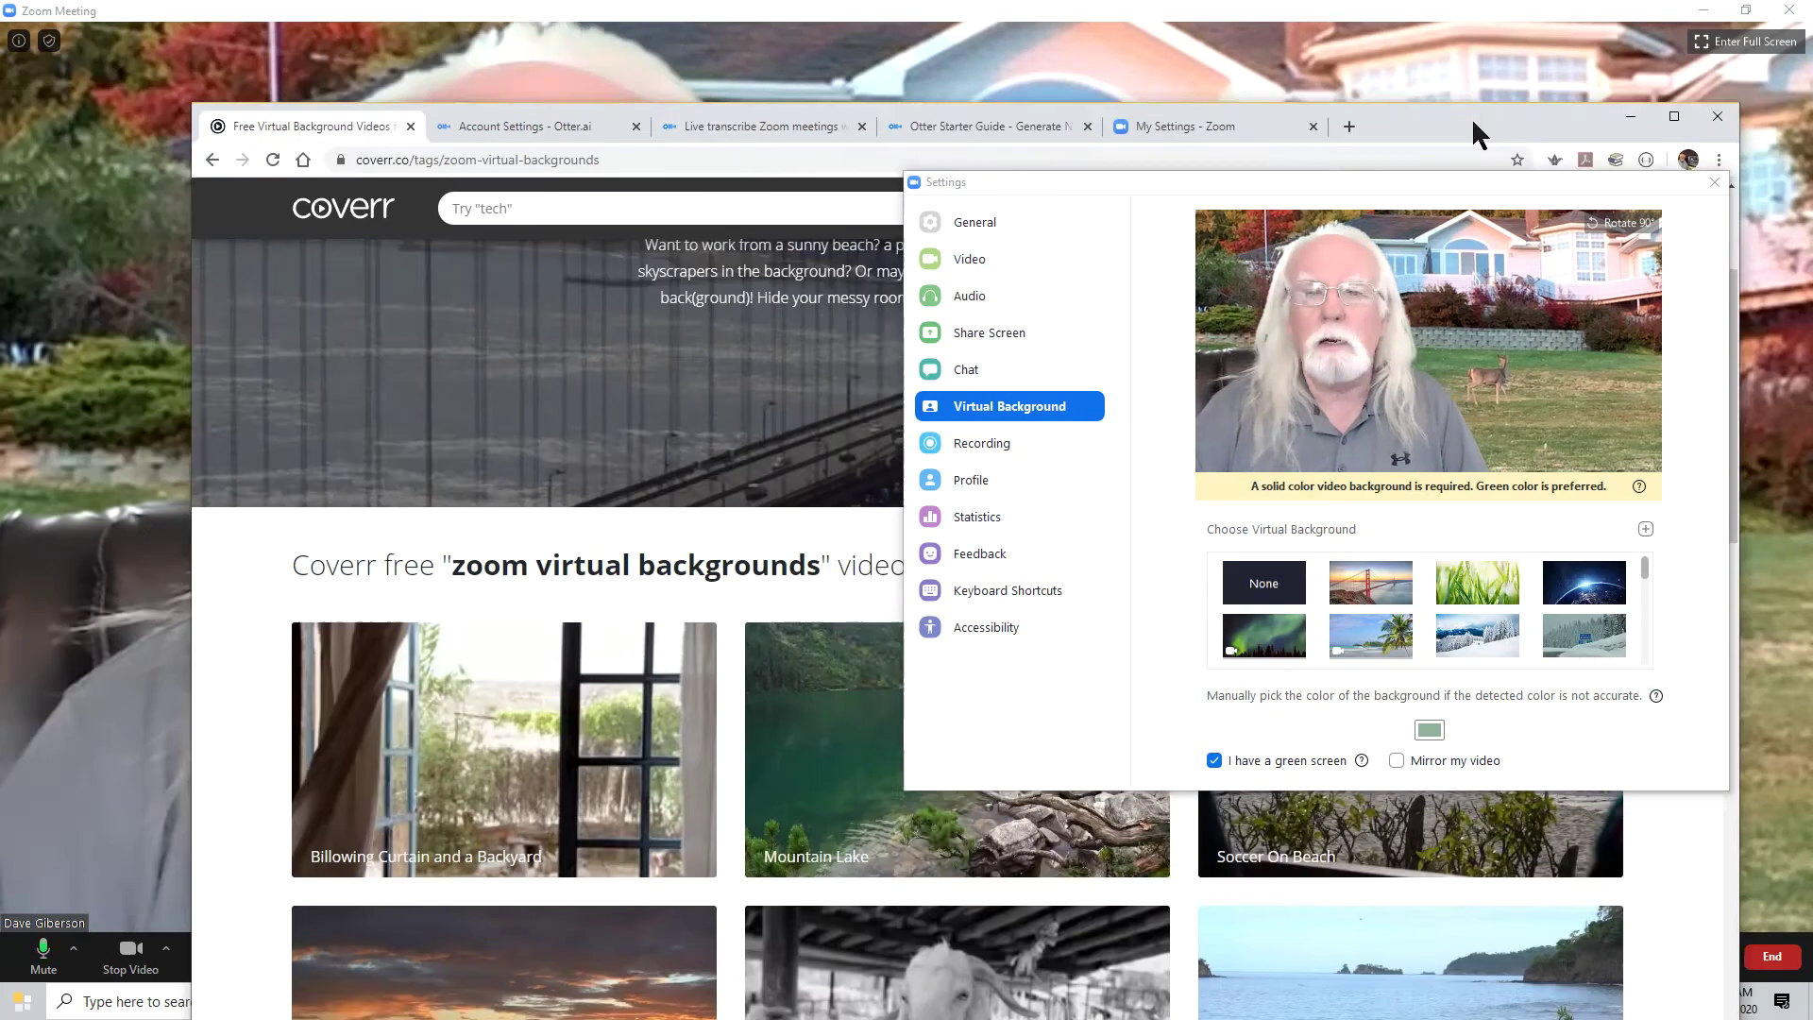
{"action": "left_click_drag", "start_coordinate": [1471, 117], "coordinate": [1487, 15]}
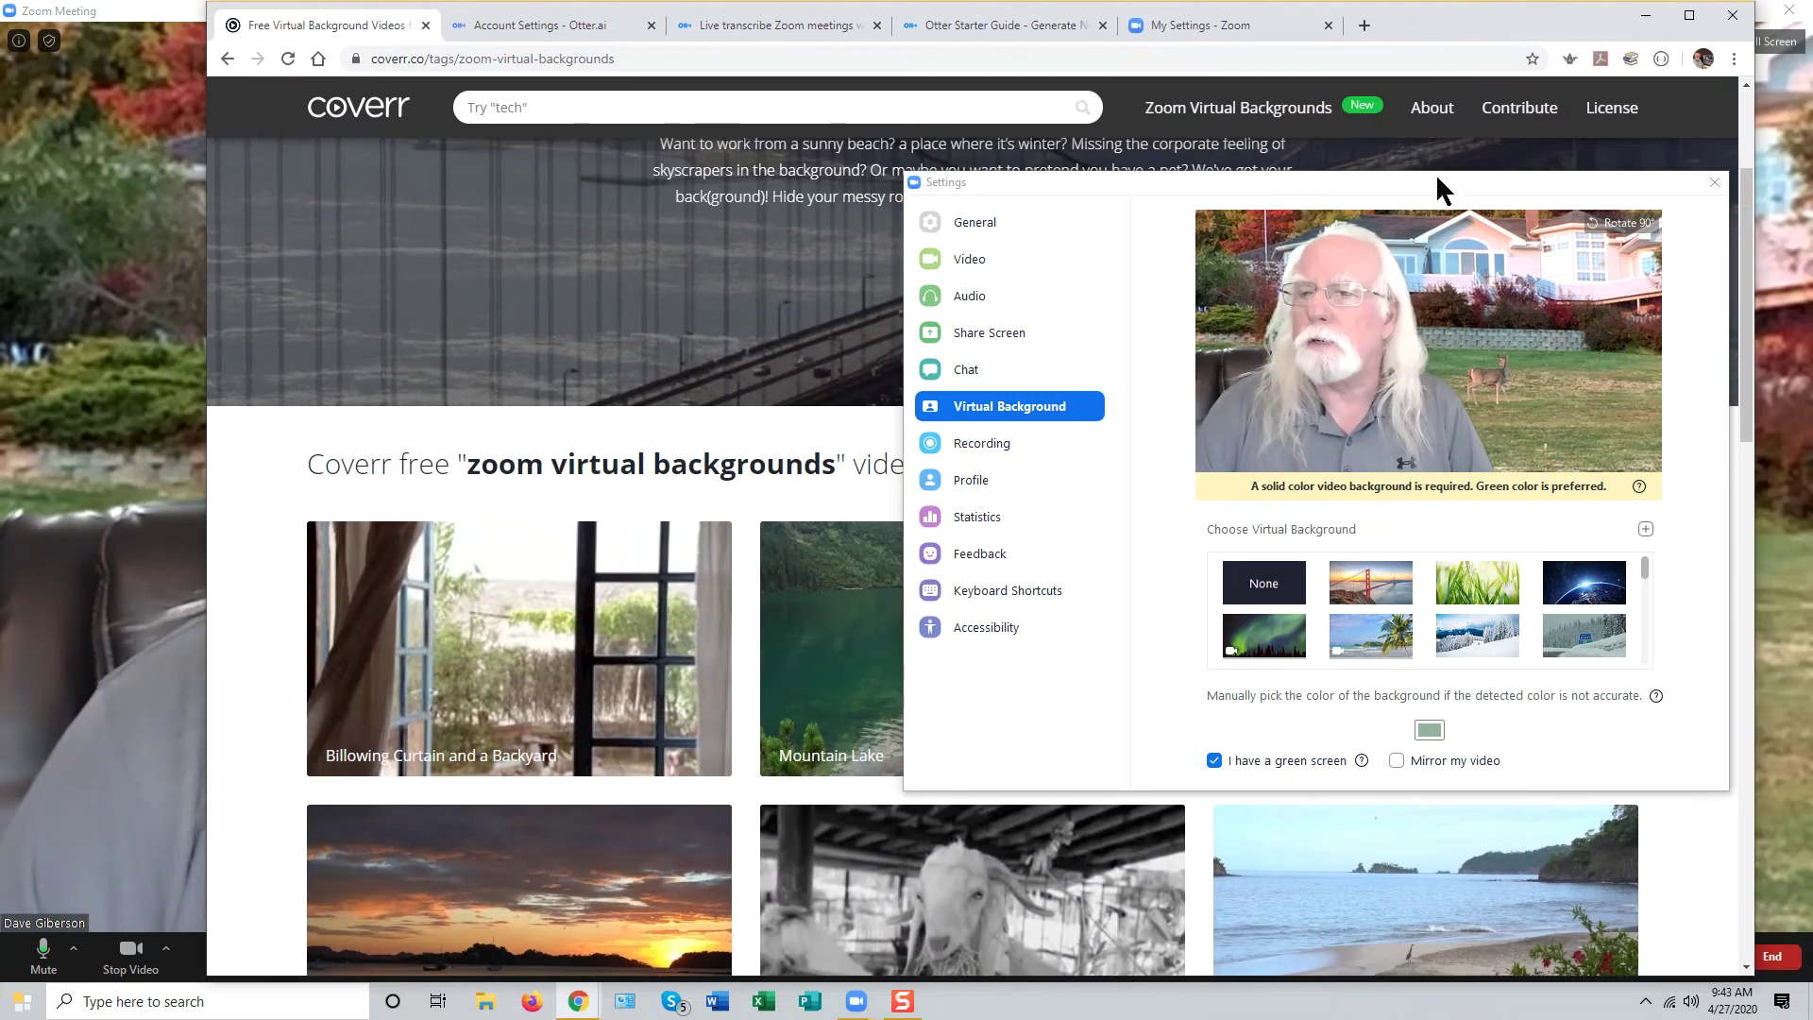
{"action": "left_click", "coordinate": [1394, 206]}
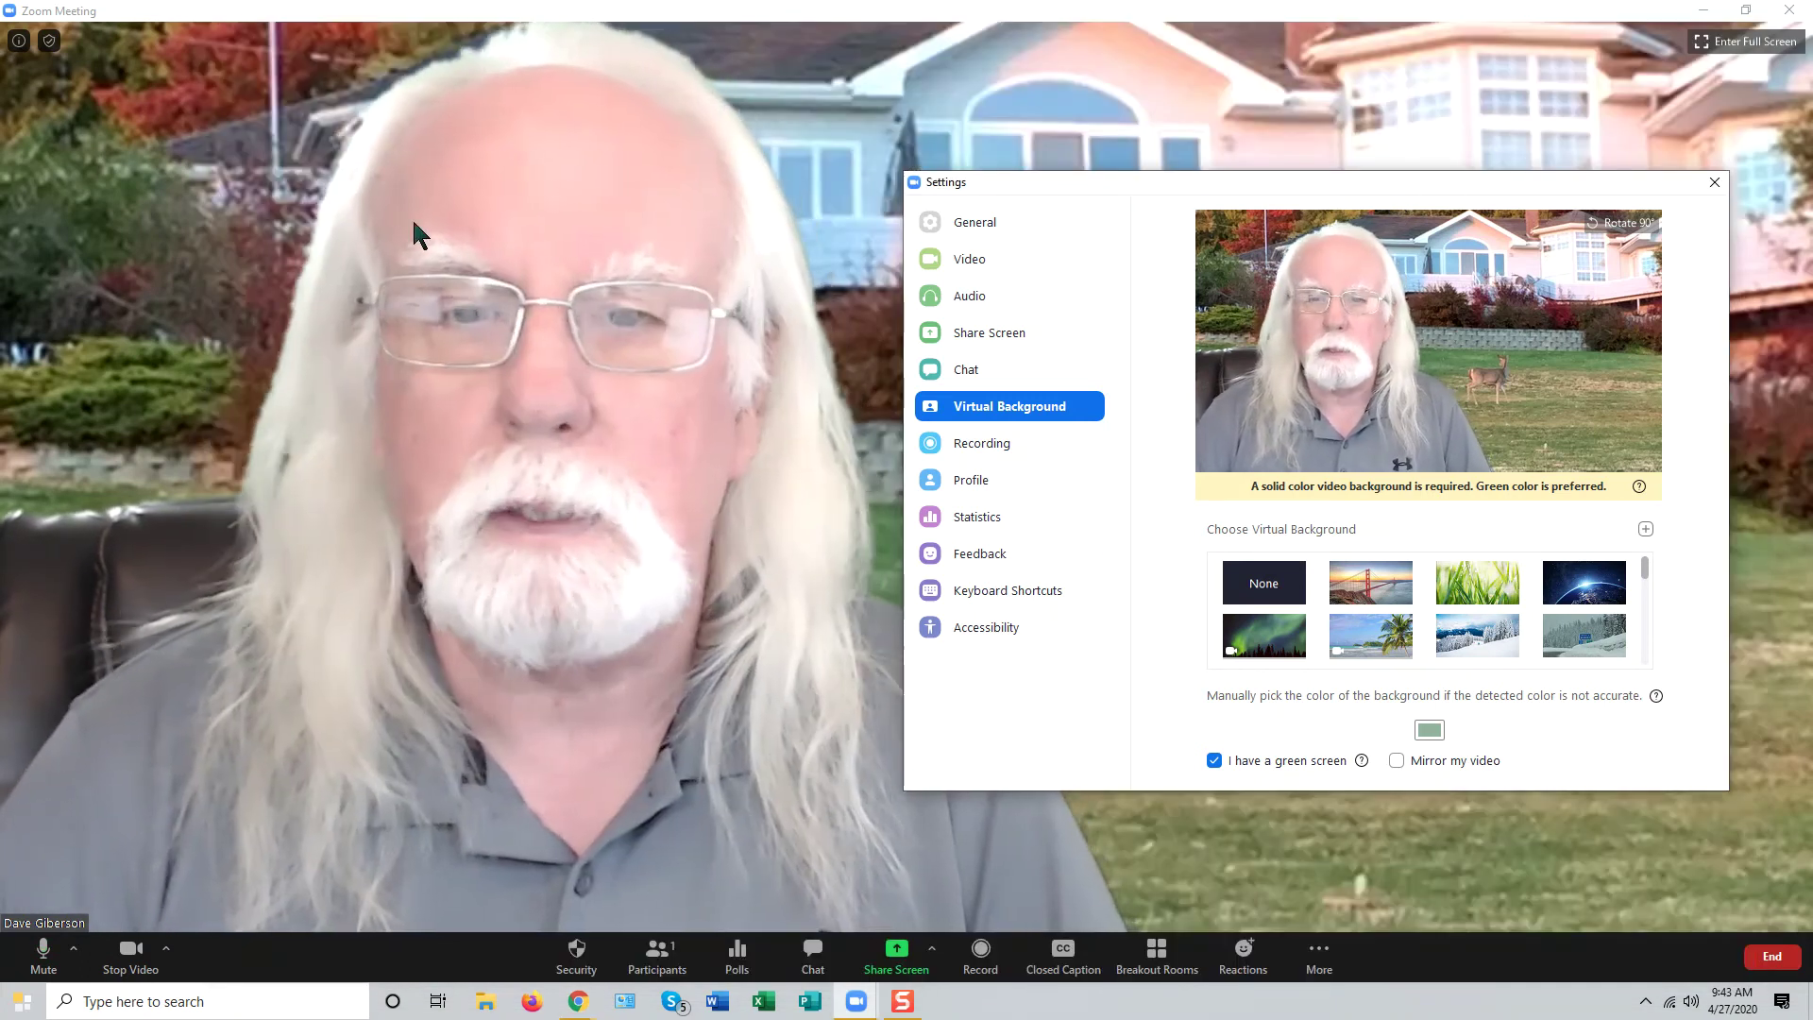
{"action": "left_click_drag", "start_coordinate": [1234, 199], "coordinate": [779, 245]}
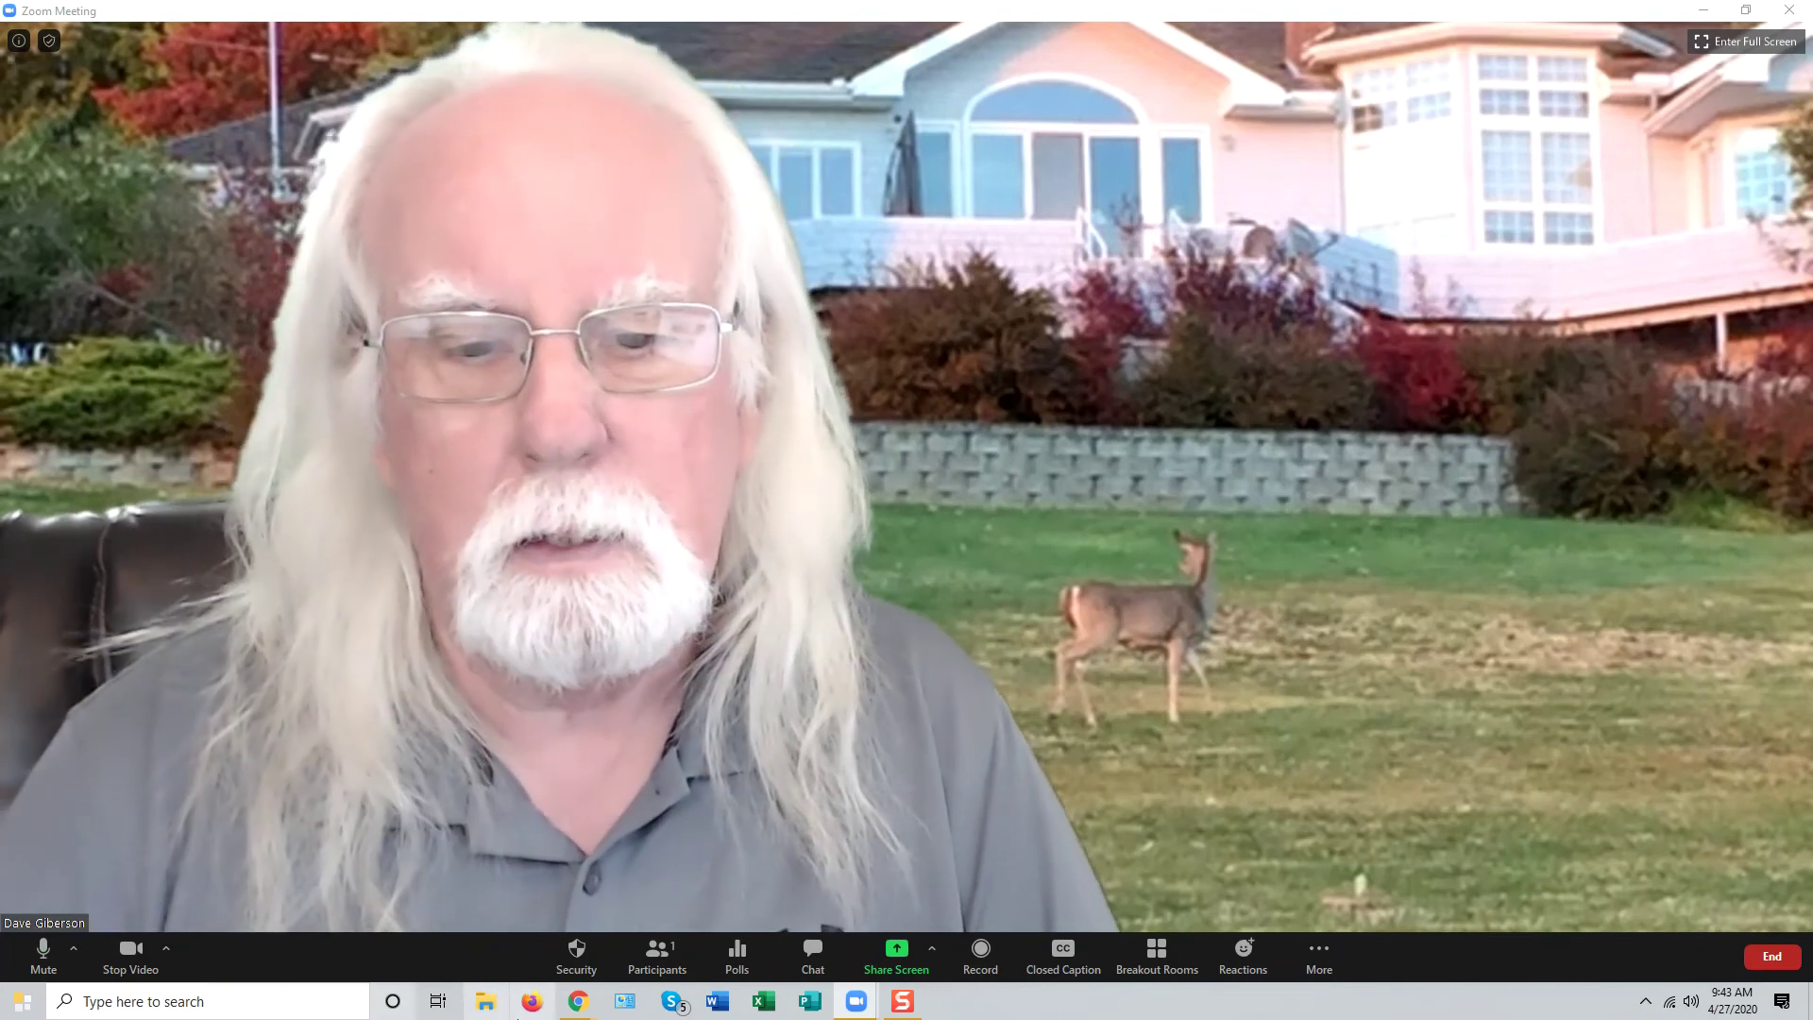
{"action": "mouse_move", "coordinate": [578, 1001]}
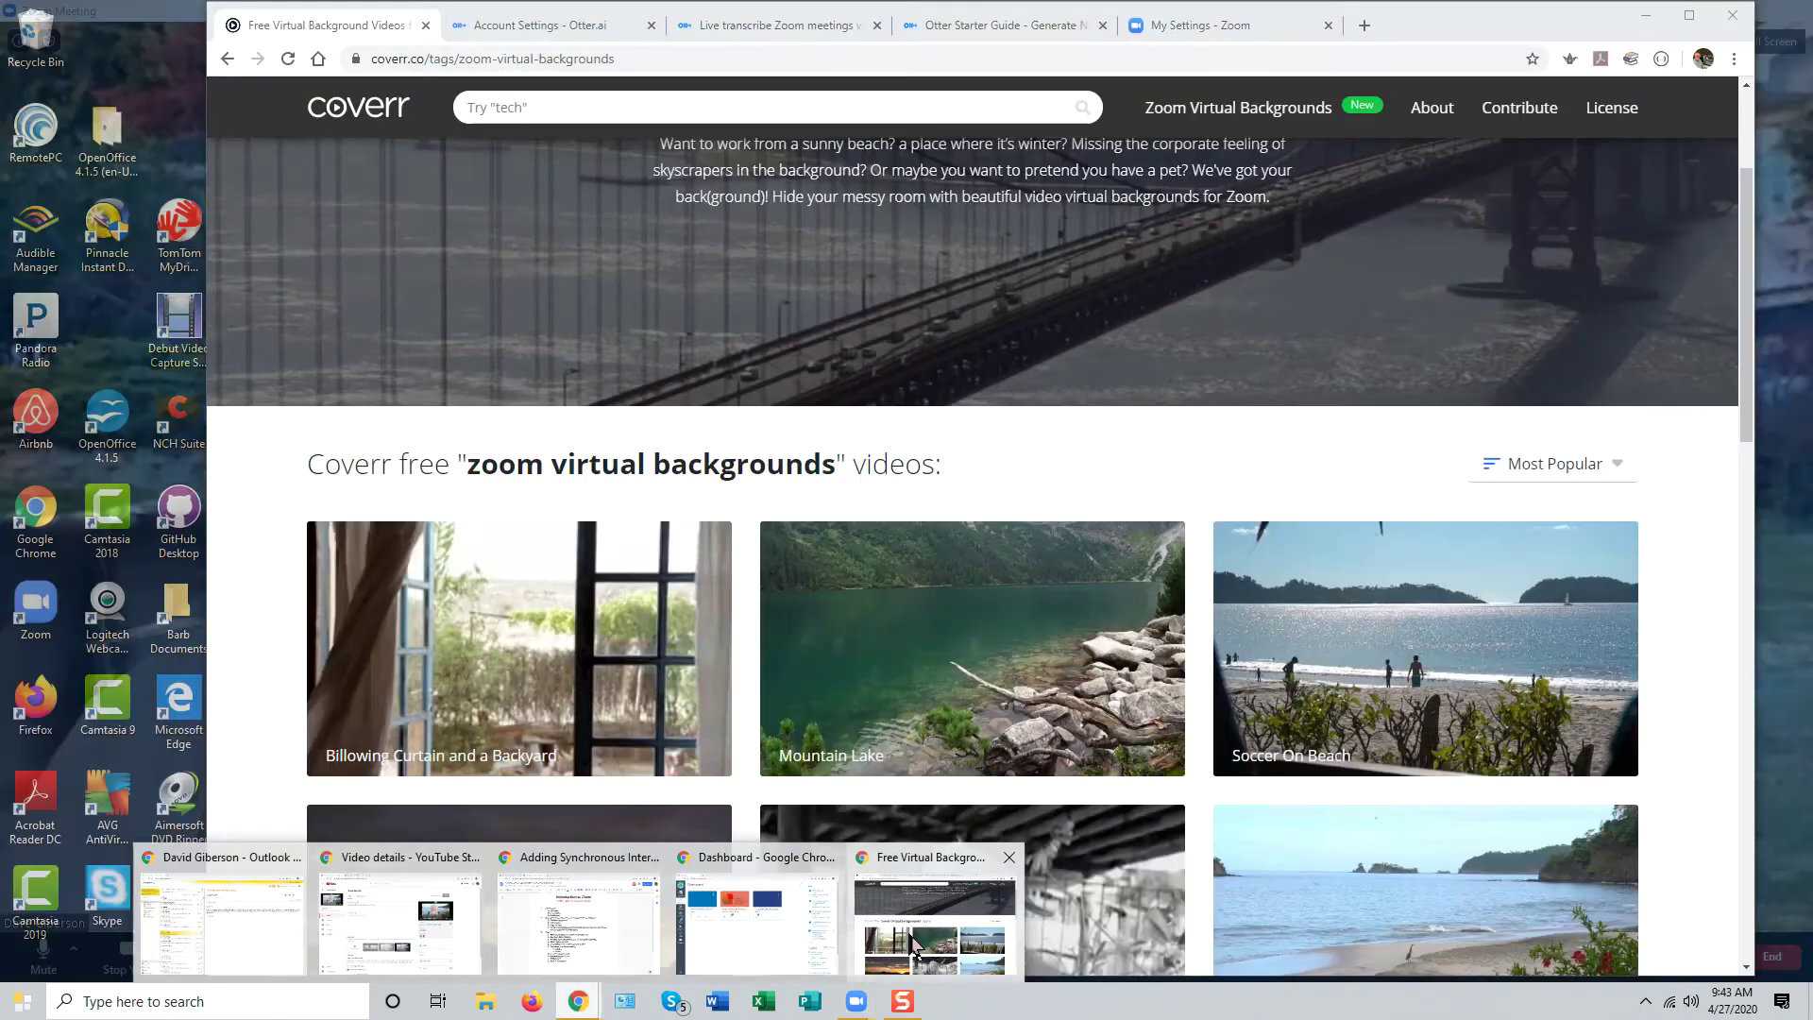
Preview Coverr's 'Down by the River' video, then minimise Chrome back to the meeting
{"action": "left_click", "coordinate": [912, 937]}
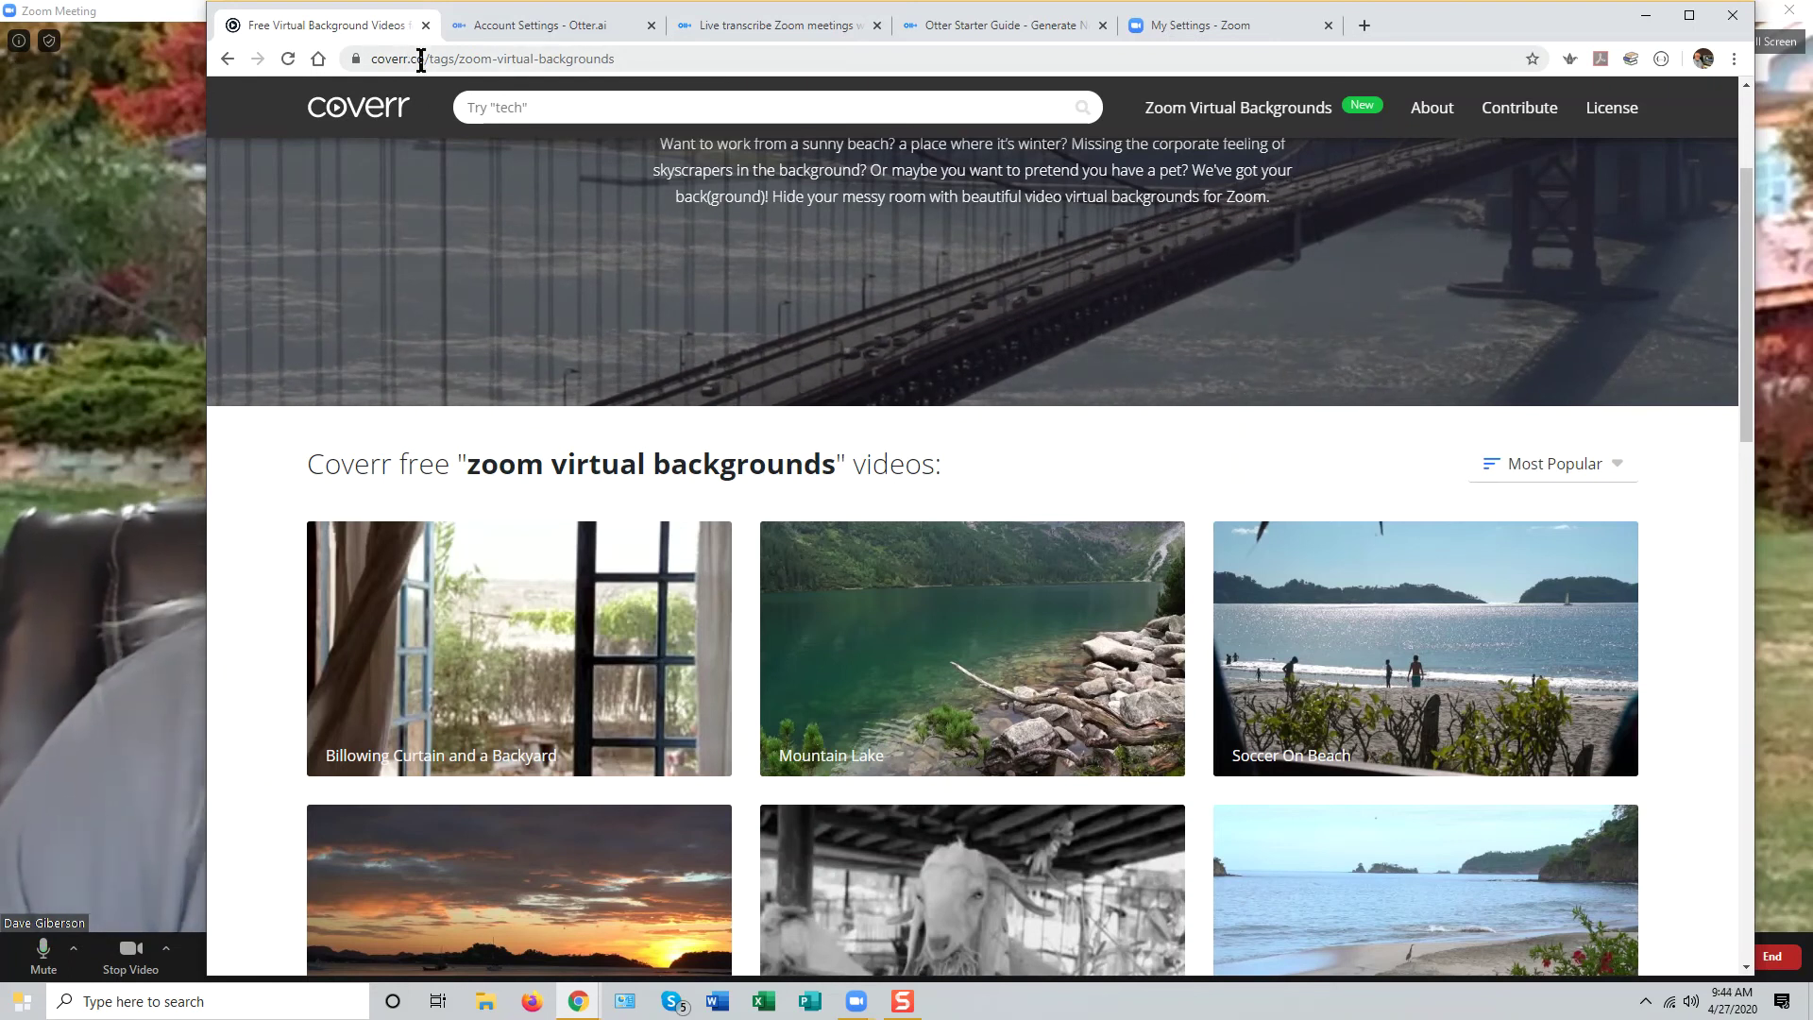
{"action": "scroll", "coordinate": [886, 327], "scroll_direction": "down", "scroll_amount": 4}
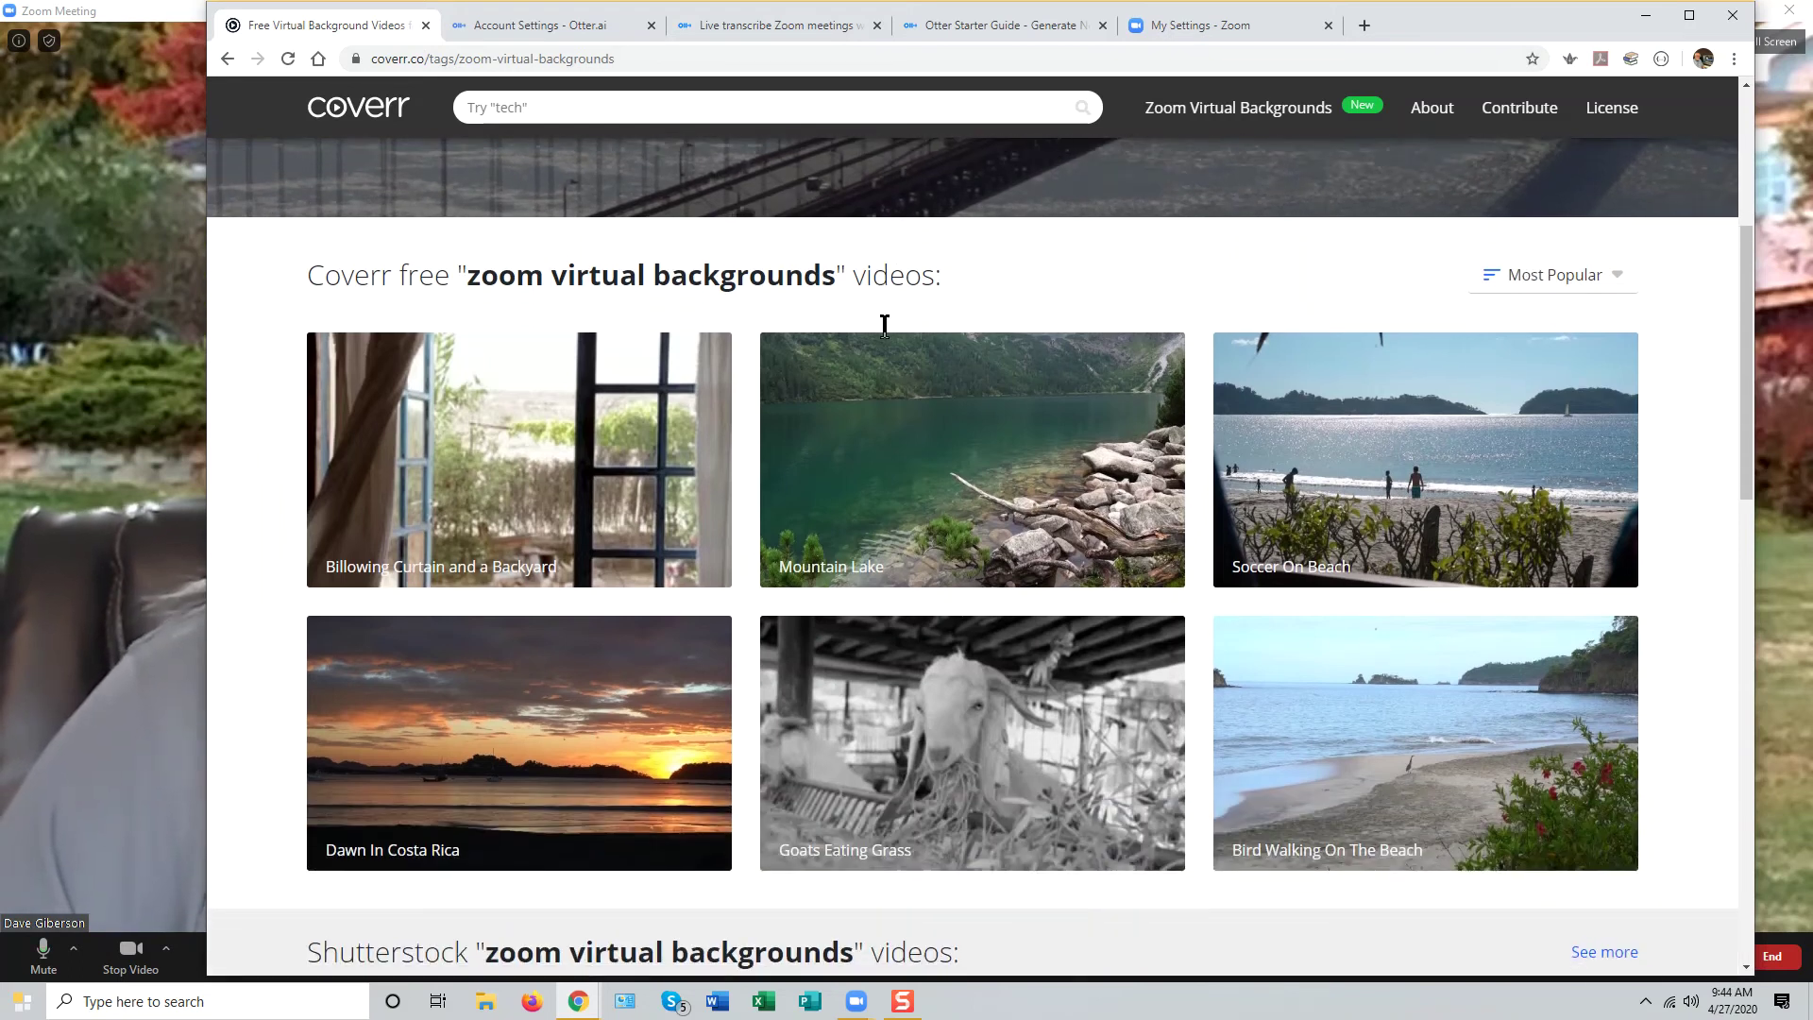
{"action": "scroll", "coordinate": [836, 428], "scroll_direction": "down", "scroll_amount": 6}
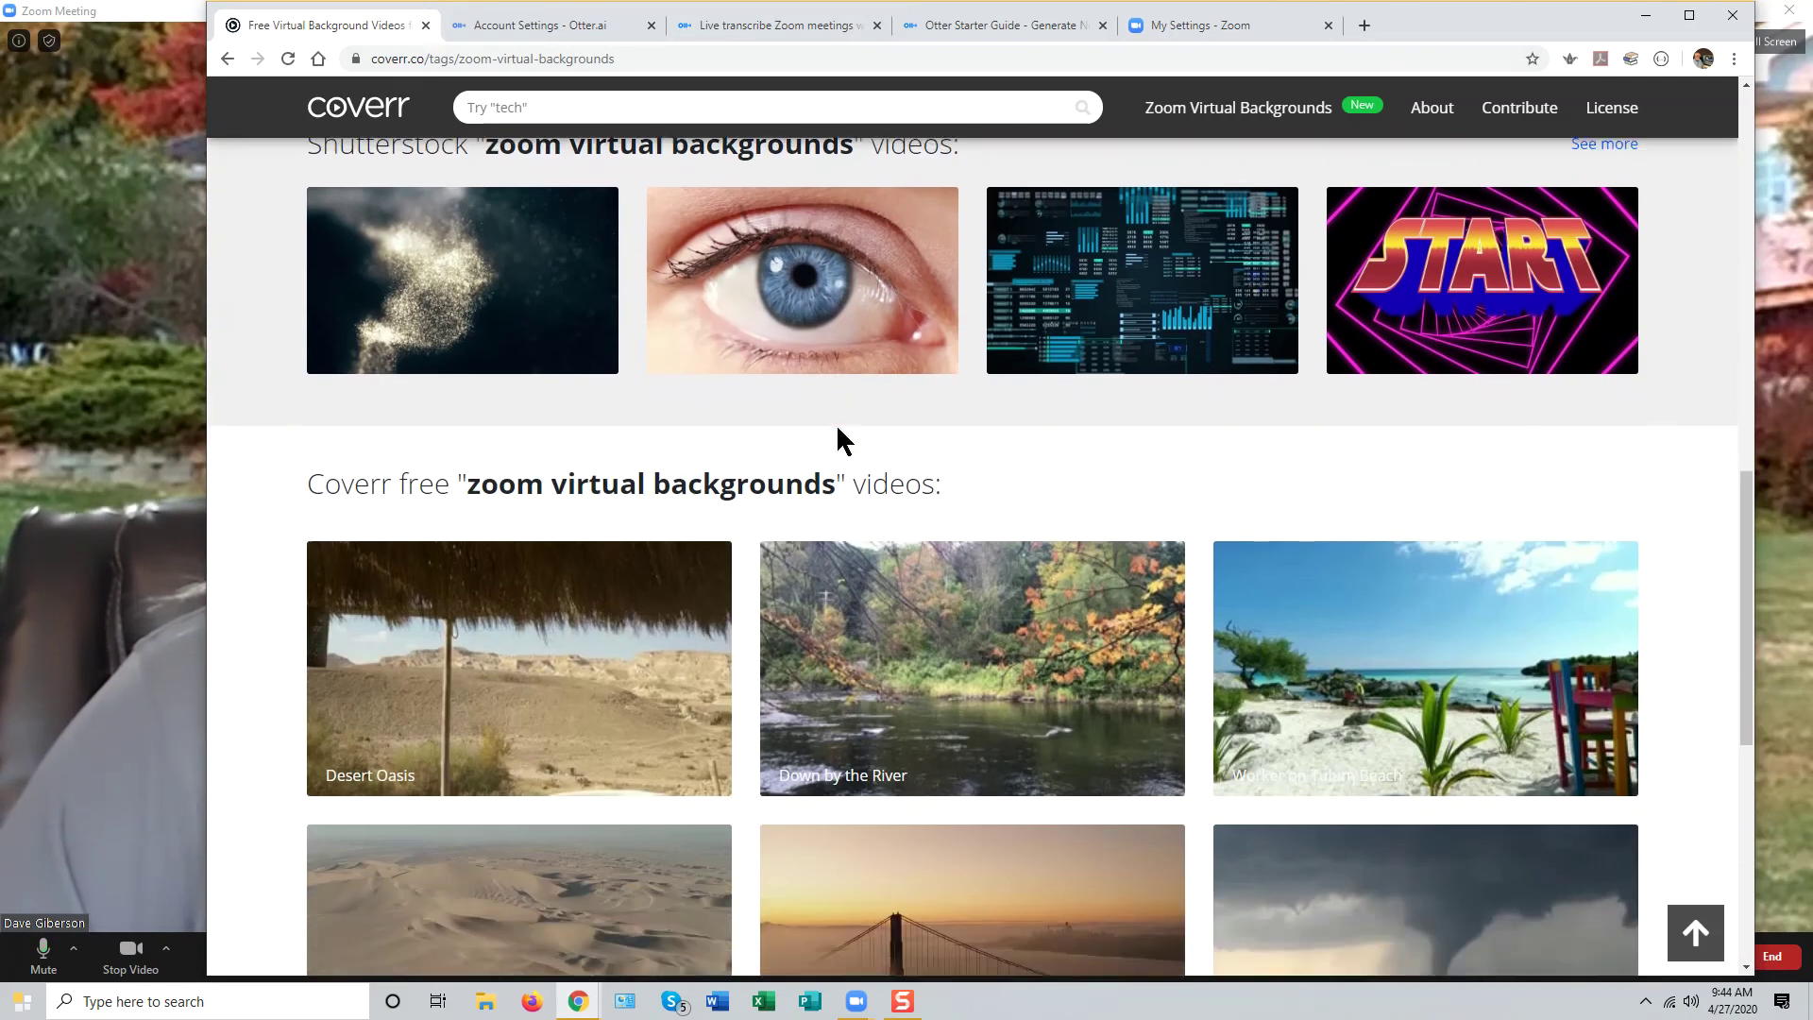
{"action": "scroll", "coordinate": [838, 428], "scroll_direction": "down", "scroll_amount": 2}
{"action": "left_click", "coordinate": [890, 456]}
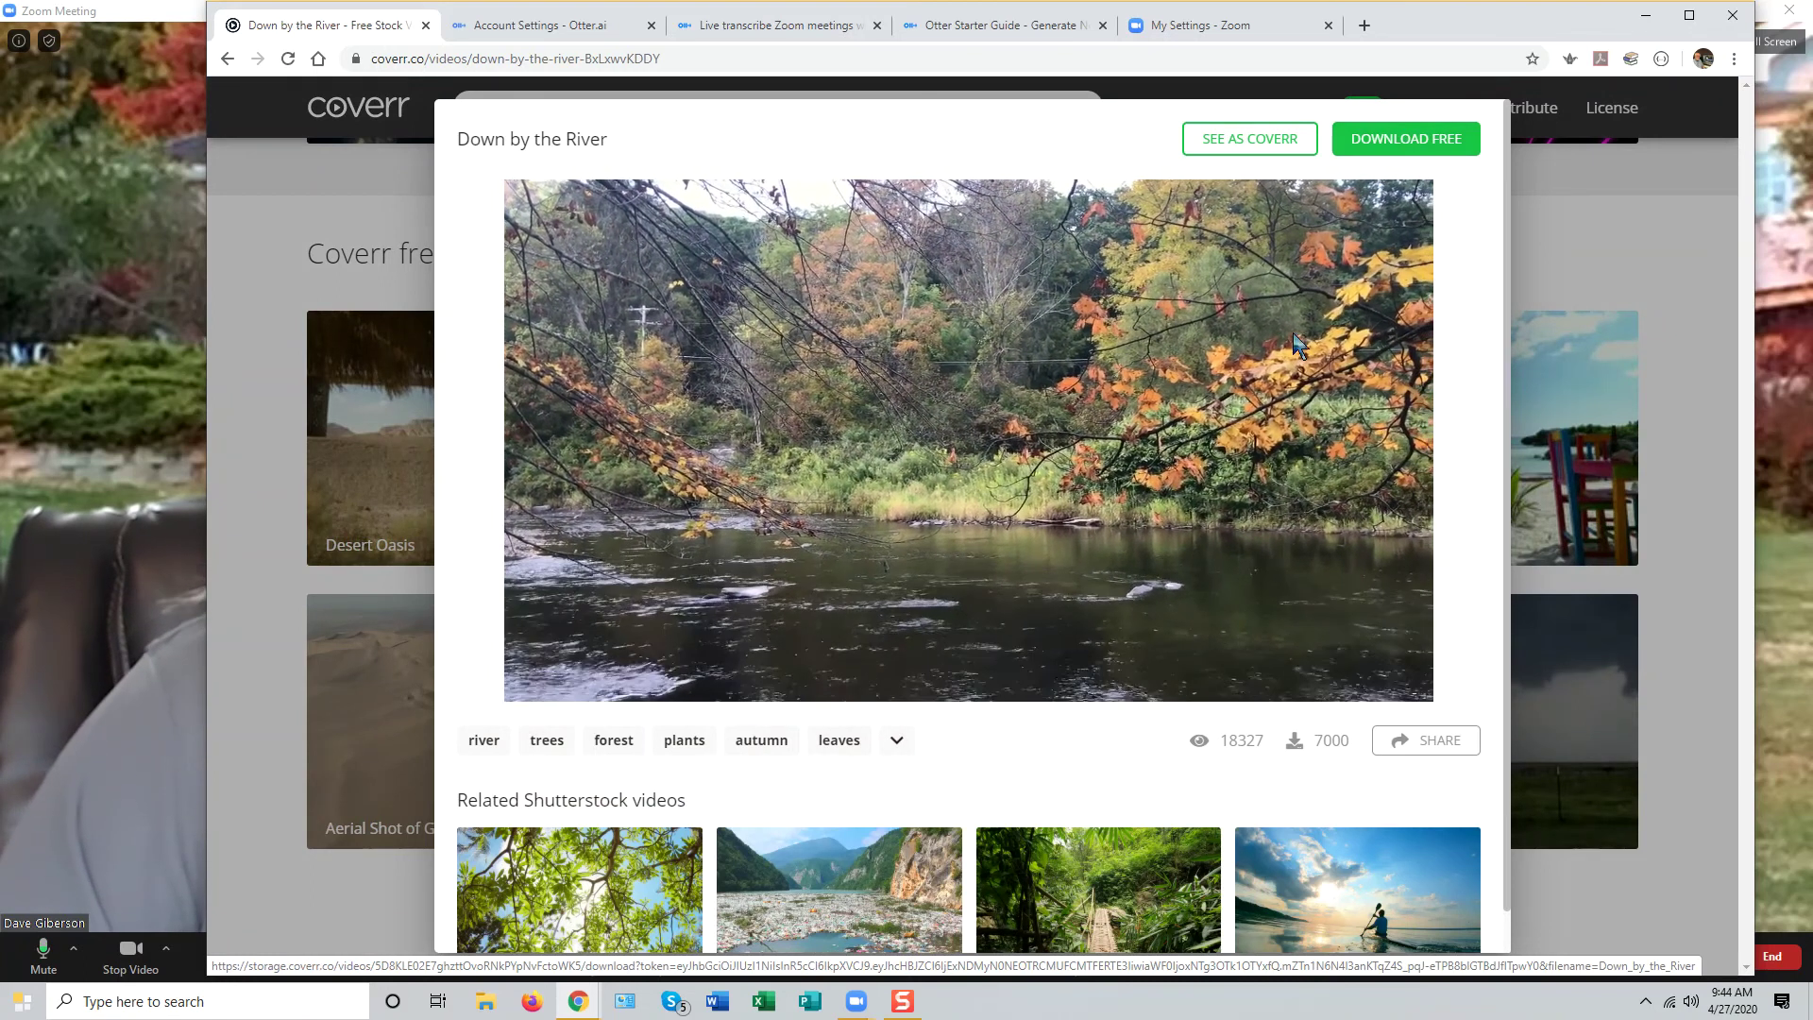
{"action": "left_click", "coordinate": [358, 205]}
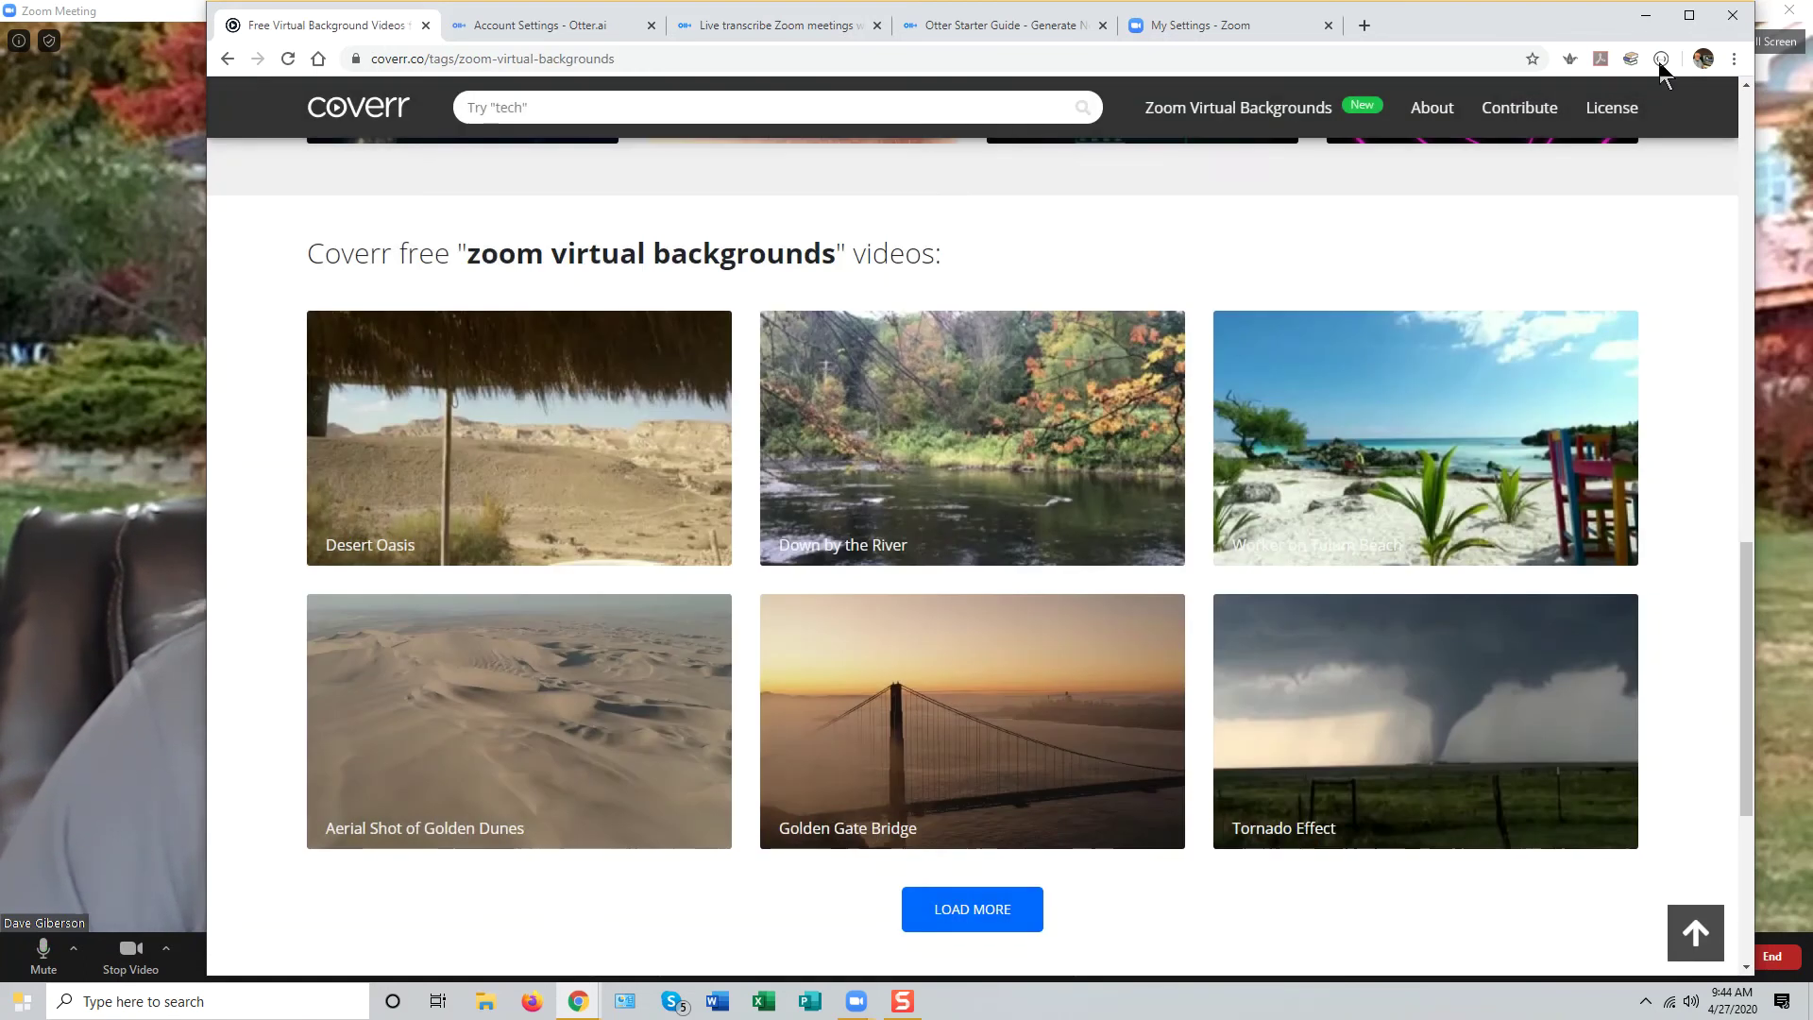
{"action": "left_click_drag", "start_coordinate": [1530, 33], "coordinate": [740, 89]}
{"action": "left_click", "coordinate": [827, 509]}
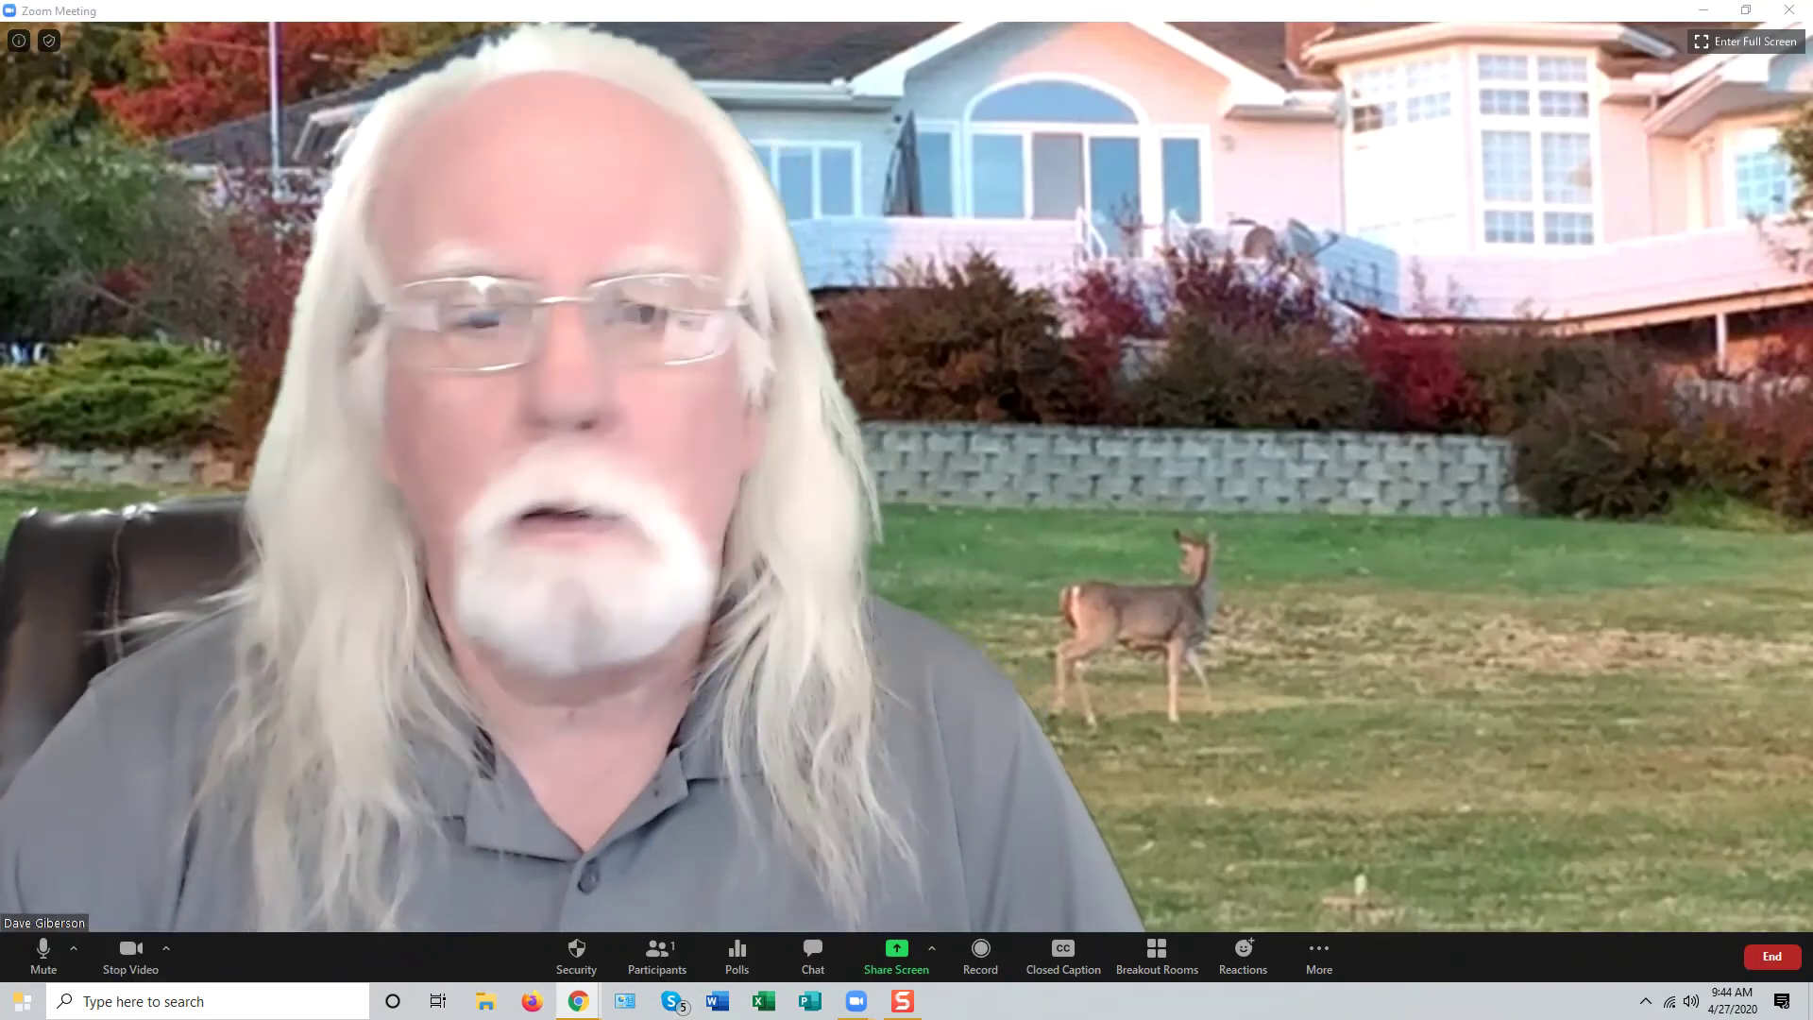